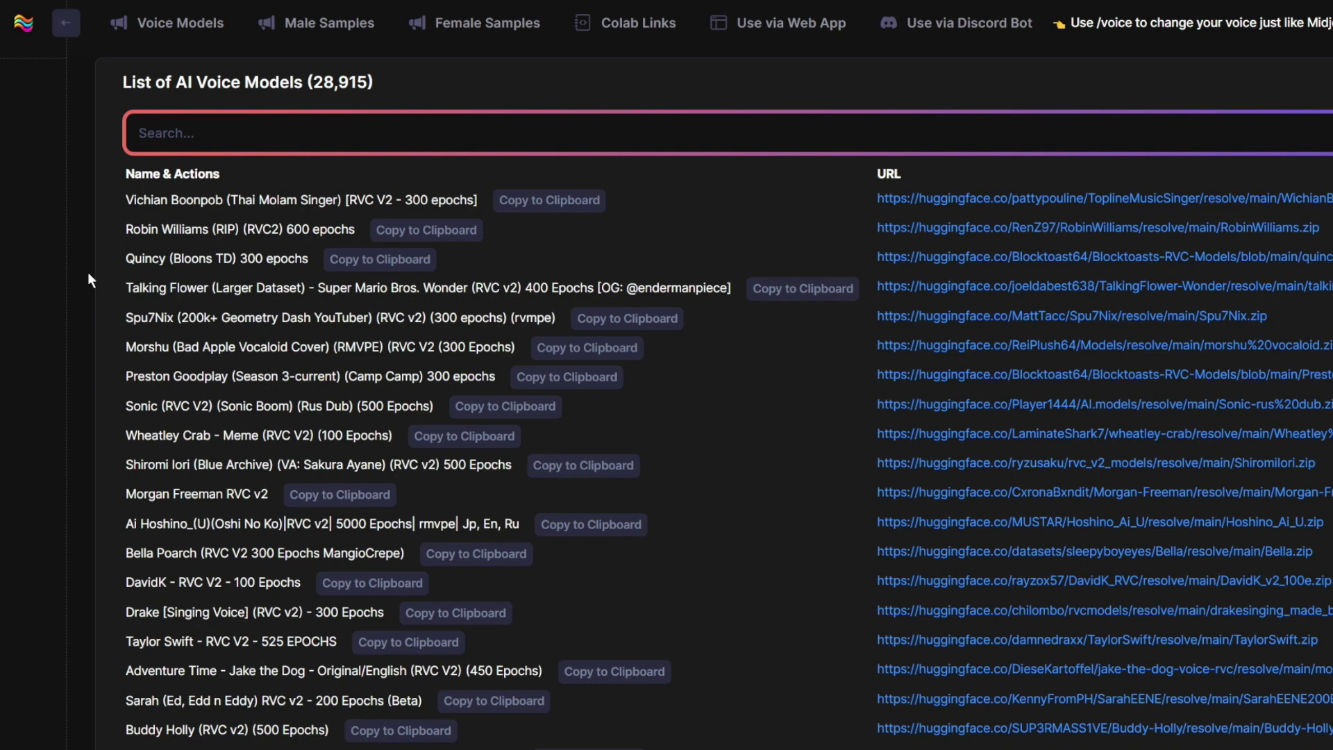
Search voice-models.com for 'mr beast' and save the 300-epoch MrBeast.zip into the weights folder.
{"action": "scroll", "coordinate": [50, 293], "scroll_direction": "down", "scroll_amount": 4}
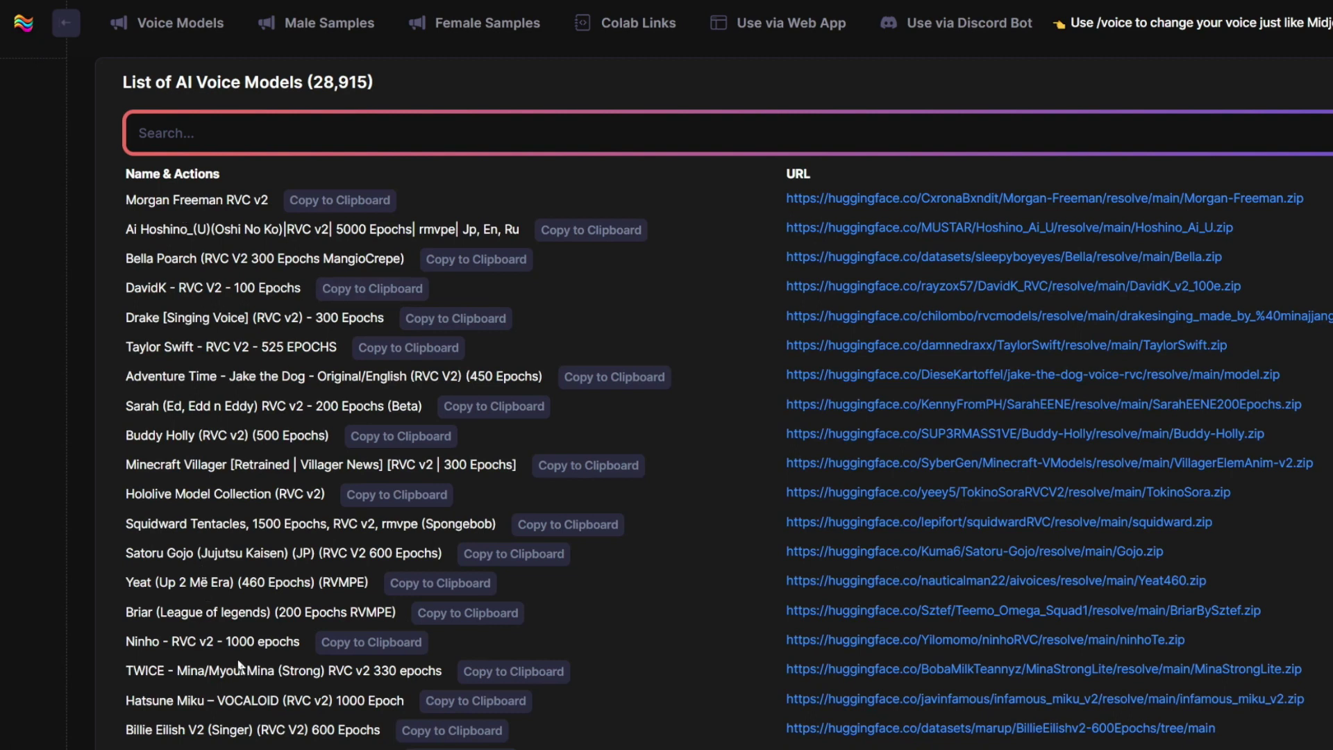
{"action": "left_click", "coordinate": [297, 140]}
{"action": "type", "text": "mr beast"}
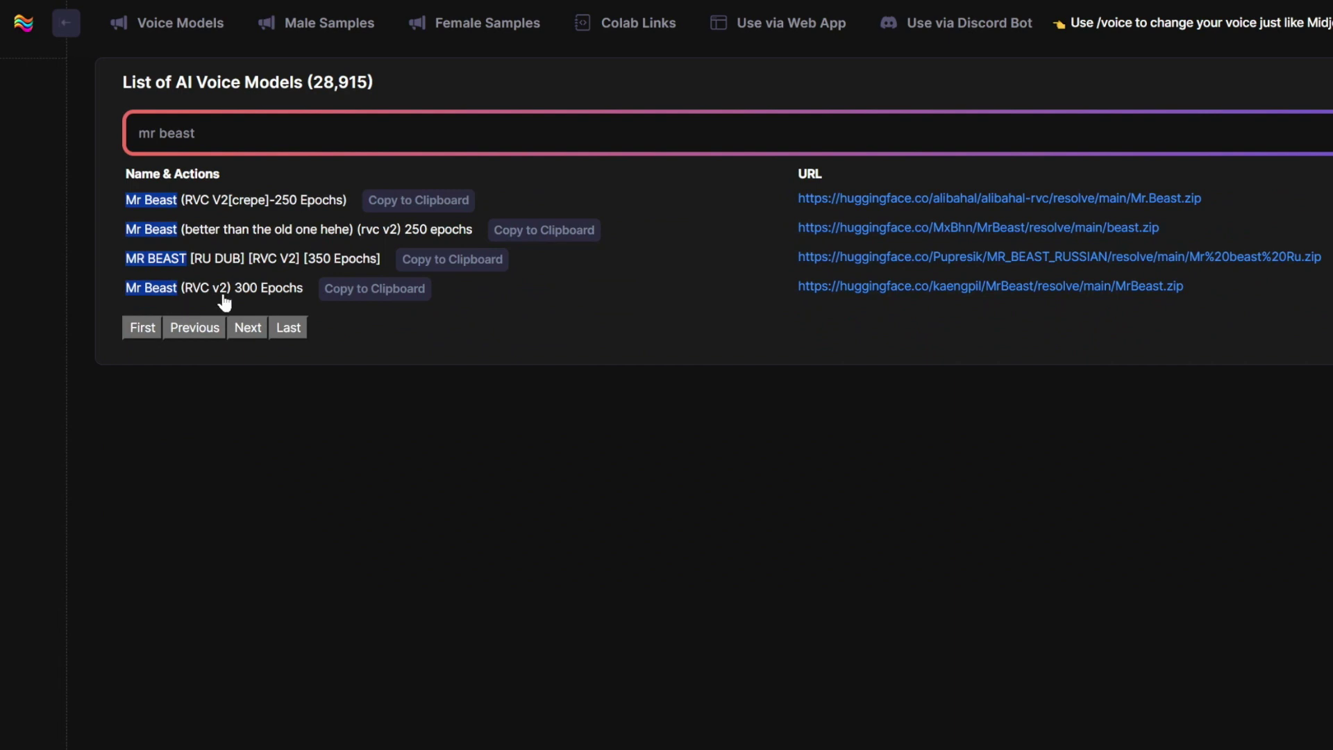
{"action": "left_click", "coordinate": [908, 287]}
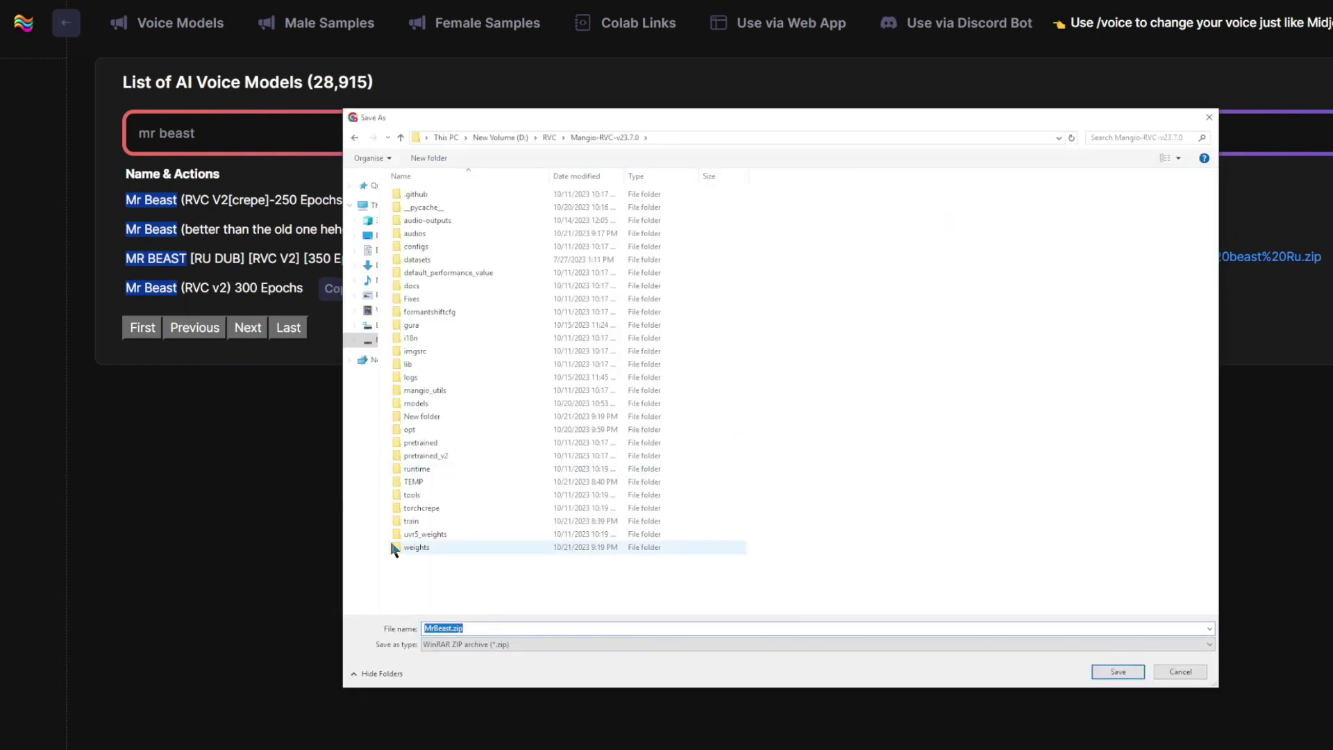
{"action": "double_click", "coordinate": [415, 548]}
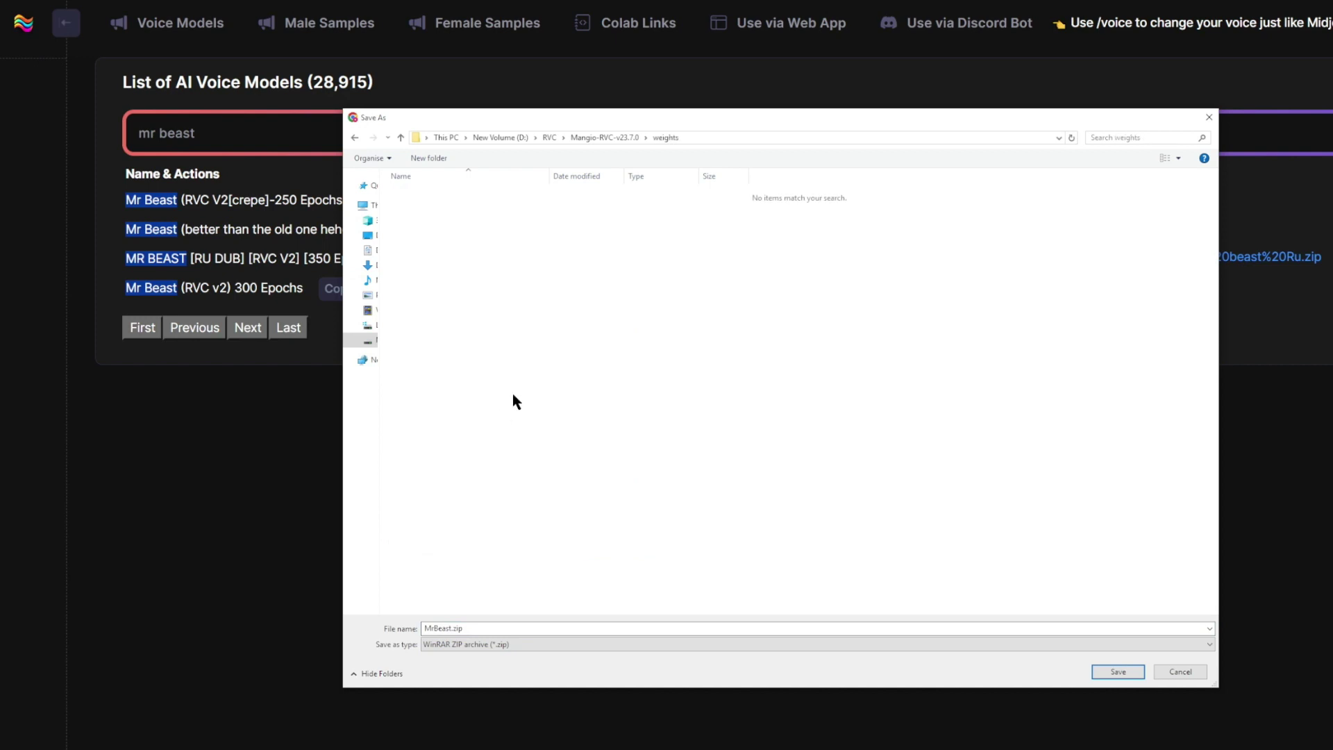
{"action": "left_click", "coordinate": [1111, 674]}
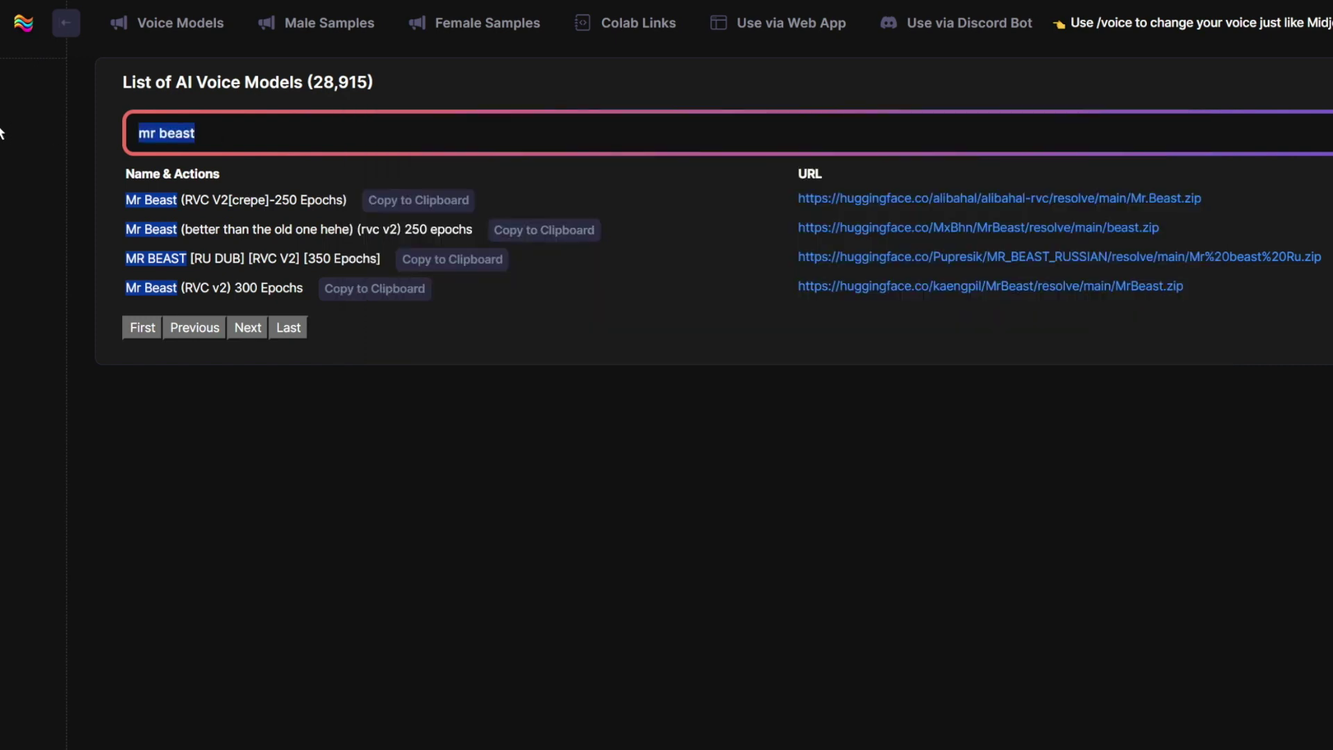
Search 'marki' and save Markiplier.zip into the weights folder.
{"action": "type", "text": "marki"}
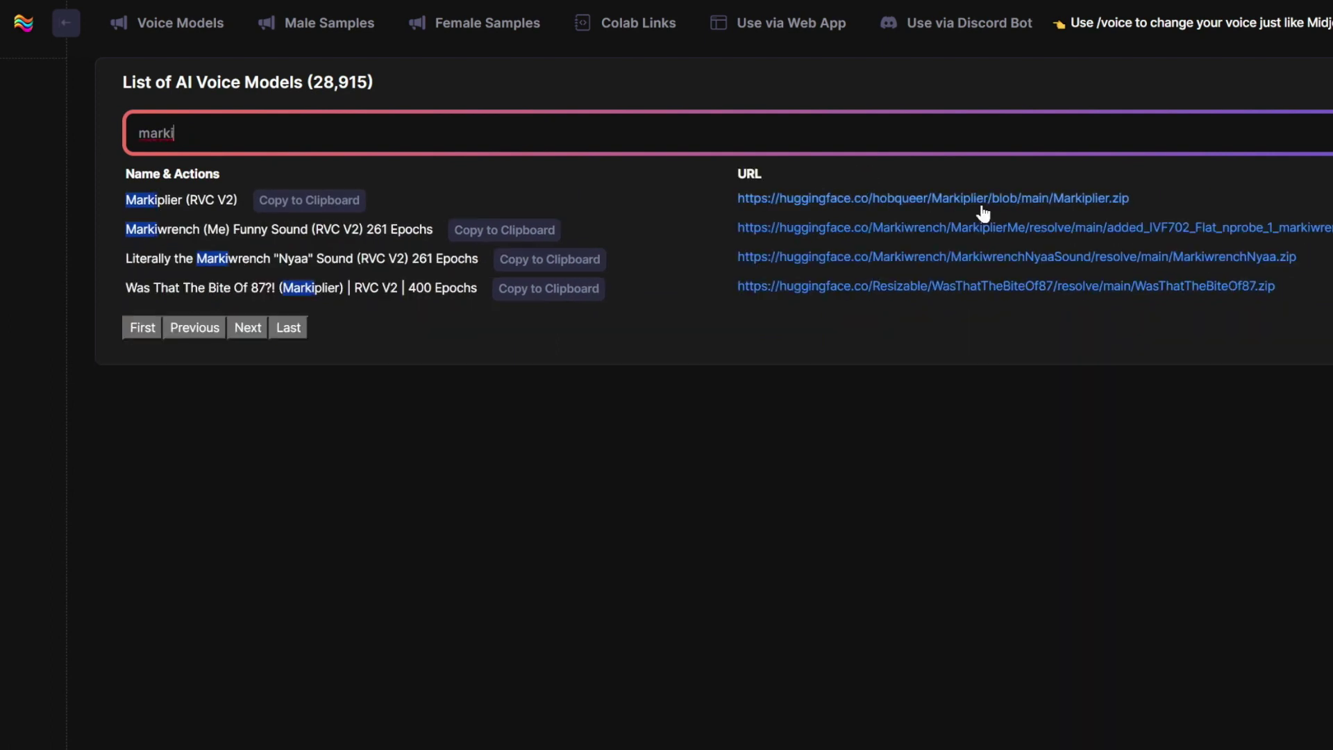
{"action": "left_click", "coordinate": [982, 212]}
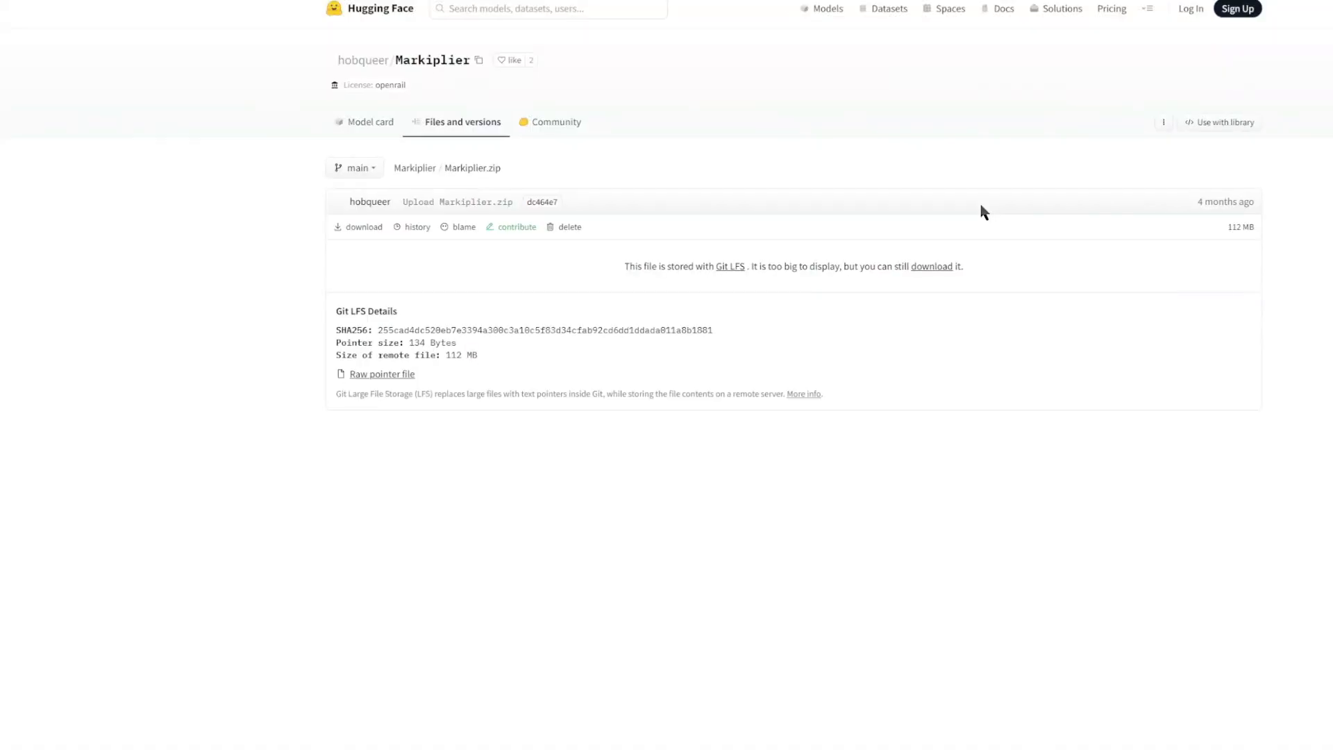
{"action": "left_click", "coordinate": [368, 229]}
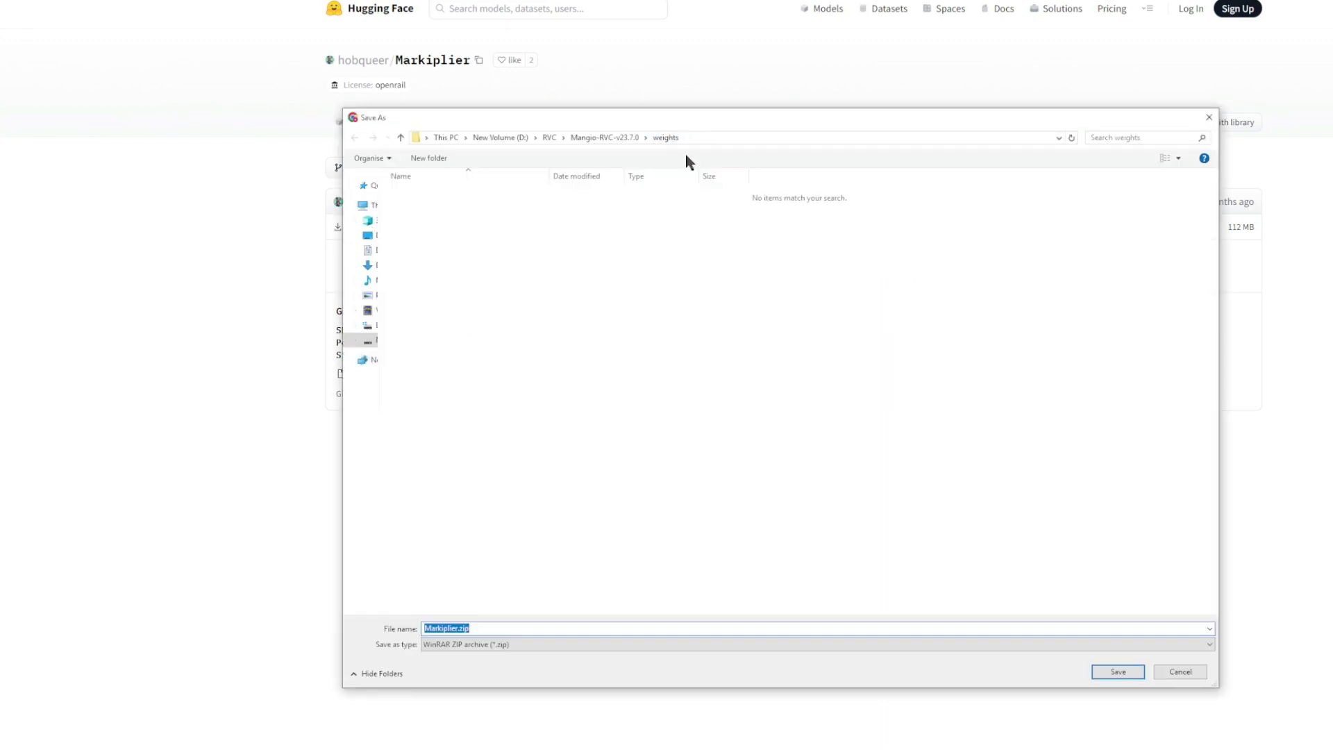
{"action": "left_click", "coordinate": [1100, 673]}
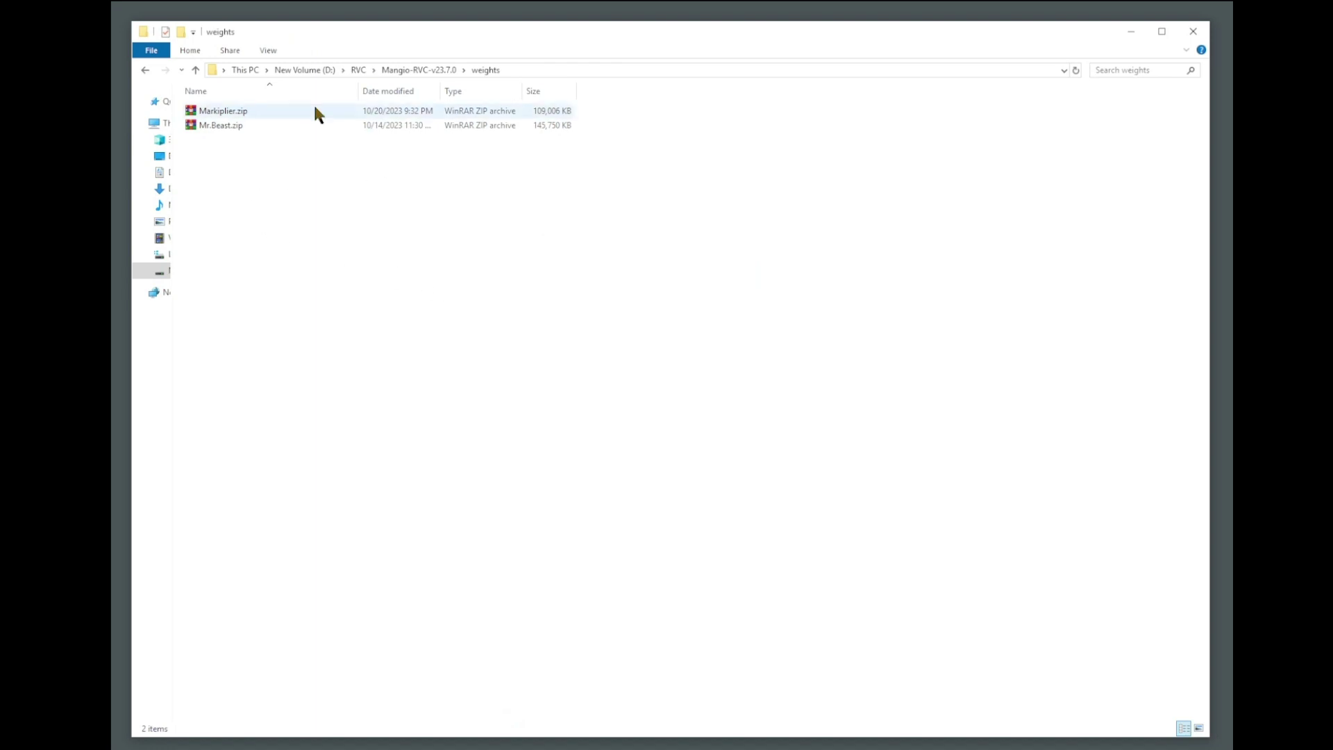
Extract Mr.Beast.pth from Mr.Beast.zip into the weights folder.
{"action": "double_click", "coordinate": [215, 127]}
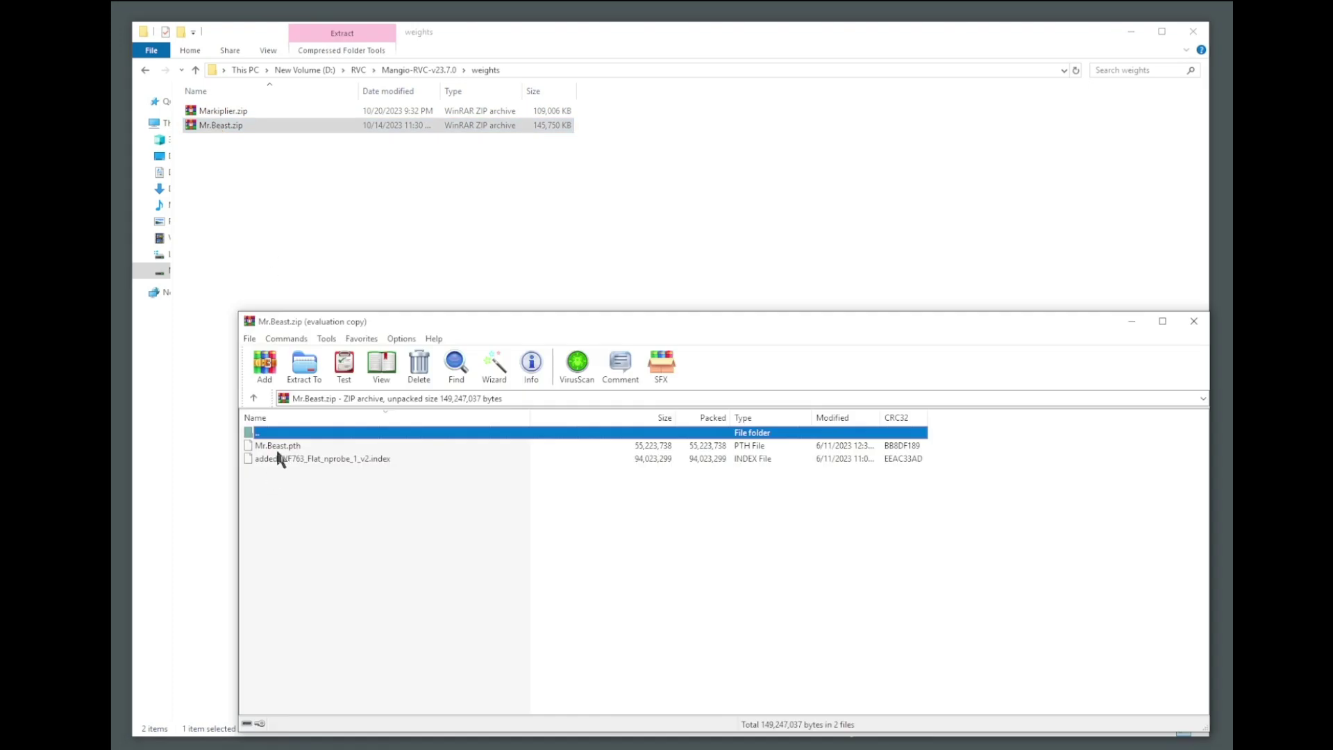
{"action": "left_click", "coordinate": [281, 449]}
{"action": "left_click_drag", "start_coordinate": [283, 458], "coordinate": [288, 202]}
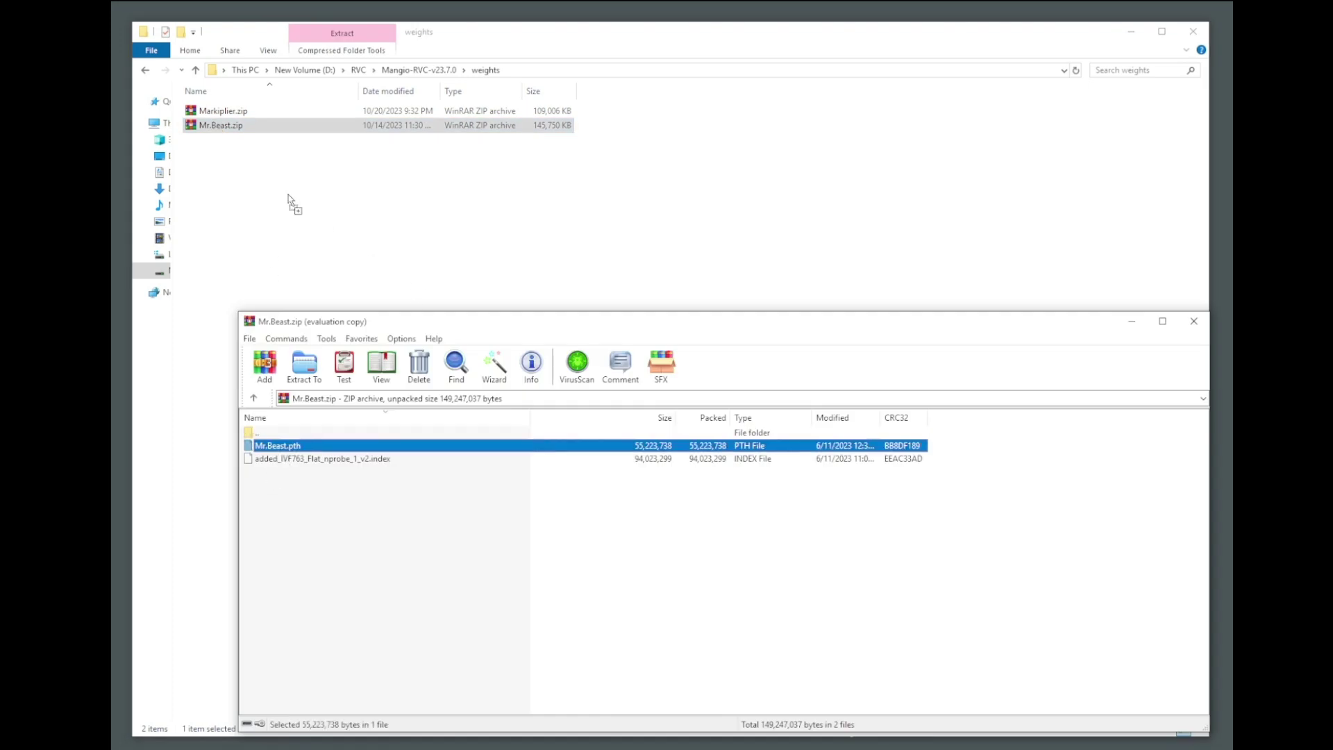
Extract Markiplier.pth from Markiplier.zip into the weights folder and close WinRAR.
{"action": "double_click", "coordinate": [210, 113]}
{"action": "left_click", "coordinate": [286, 448]}
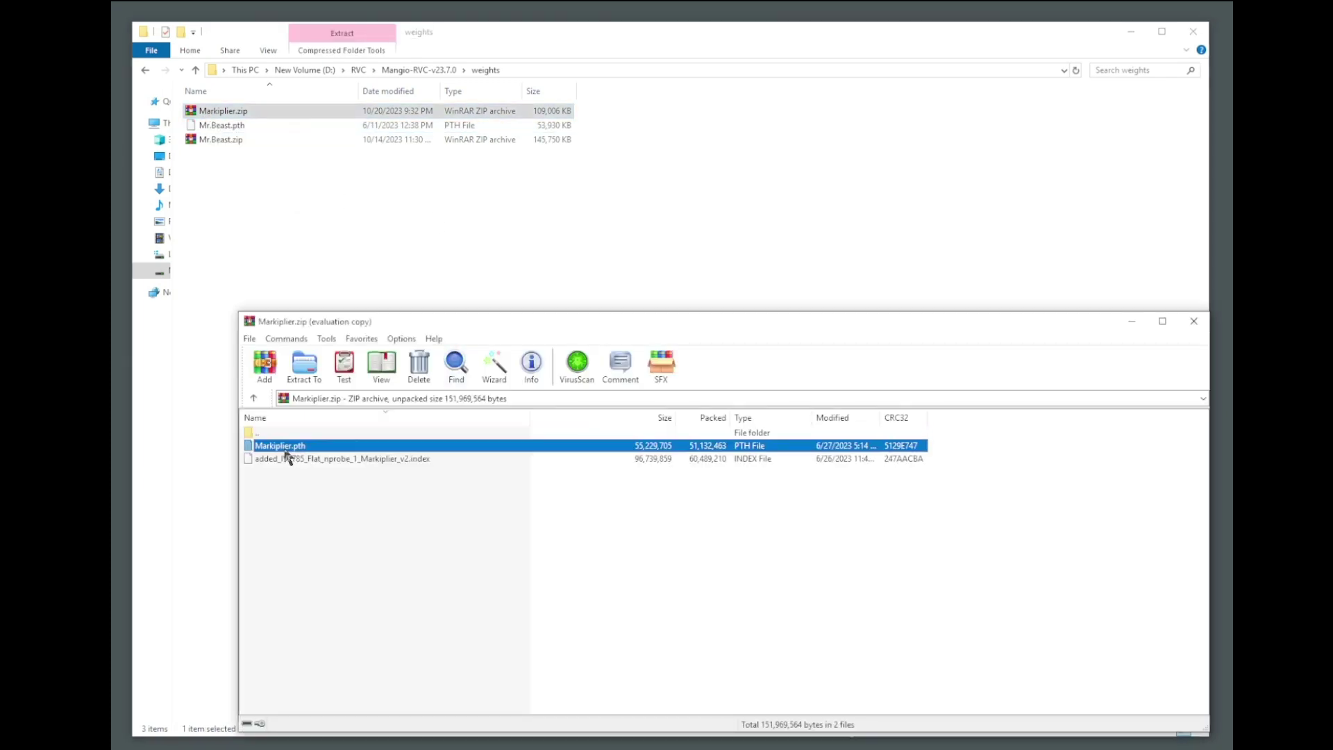
{"action": "left_click_drag", "start_coordinate": [286, 451], "coordinate": [224, 172]}
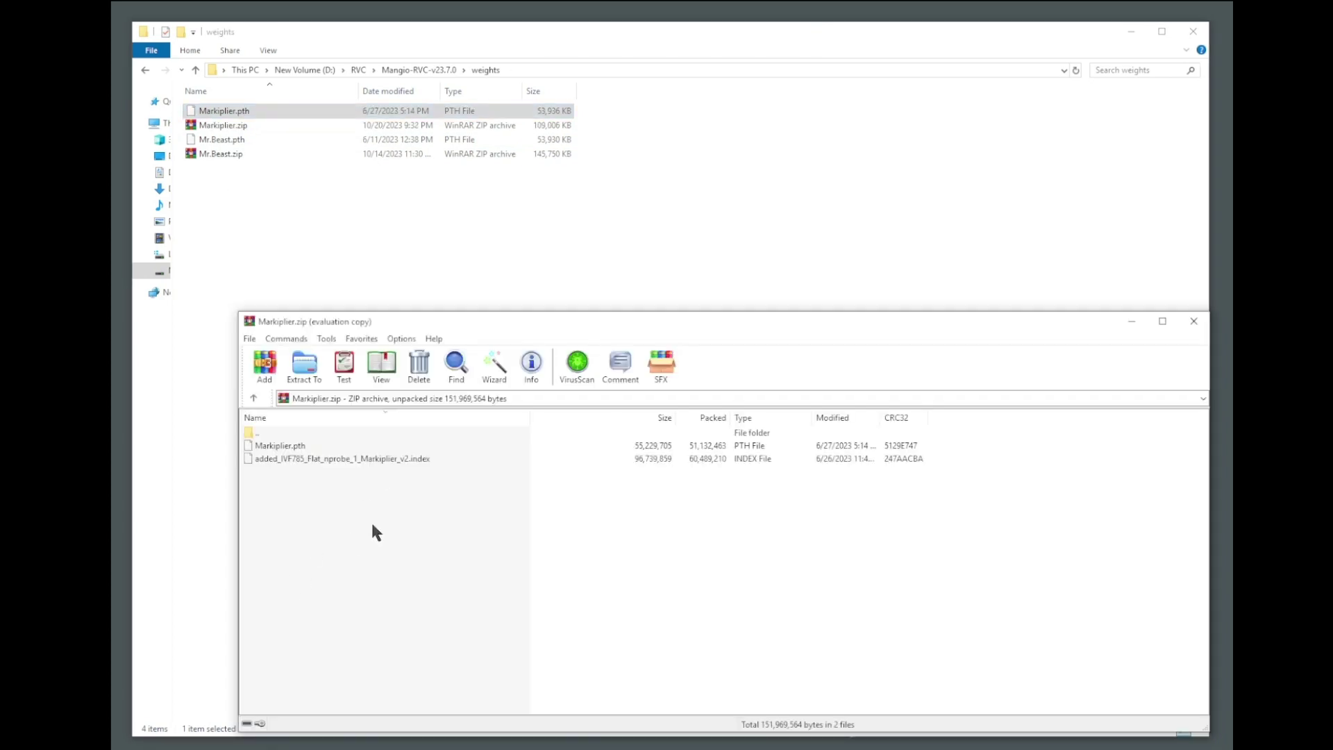
{"action": "left_click", "coordinate": [1193, 321]}
Run go-web.bat from the Mangio-RVC-v23.7.0 folder and go to the ckpt Processing tab.
{"action": "left_click", "coordinate": [497, 293]}
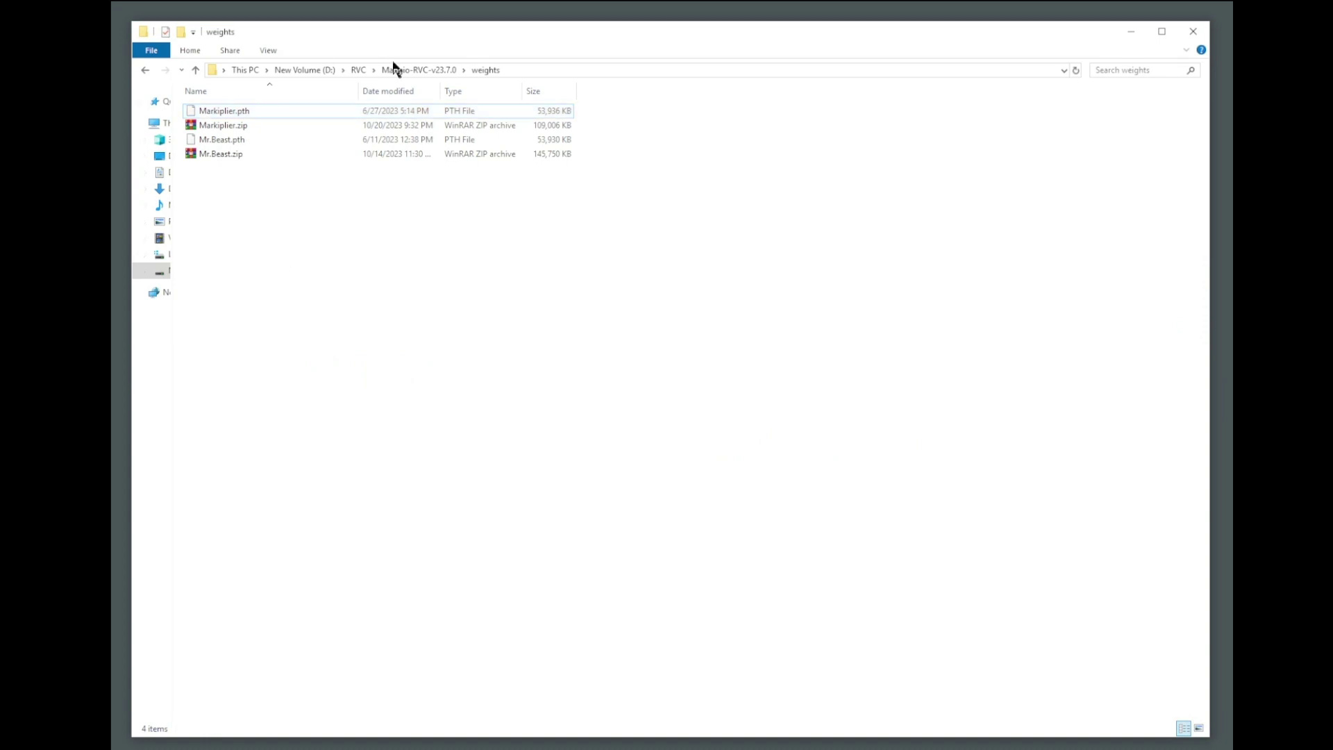
{"action": "left_click", "coordinate": [428, 69]}
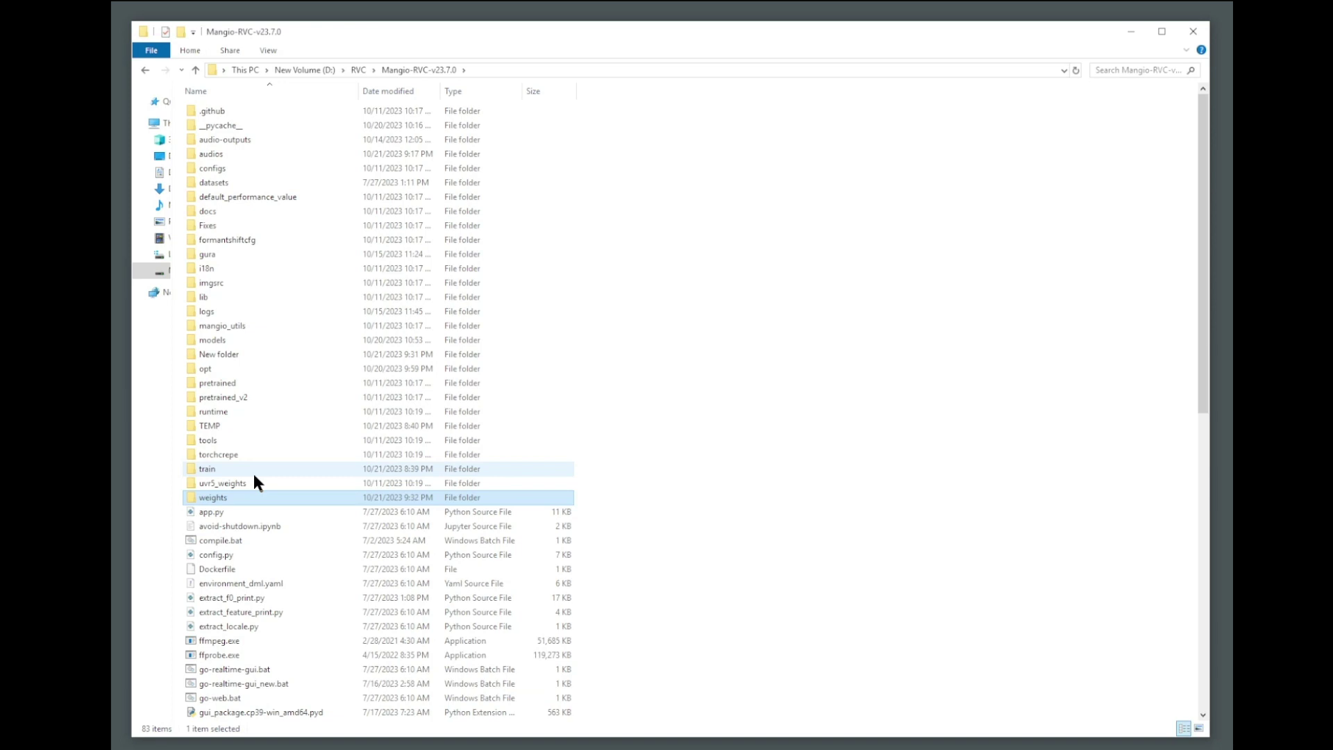
{"action": "scroll", "coordinate": [252, 474], "scroll_direction": "down", "scroll_amount": 2}
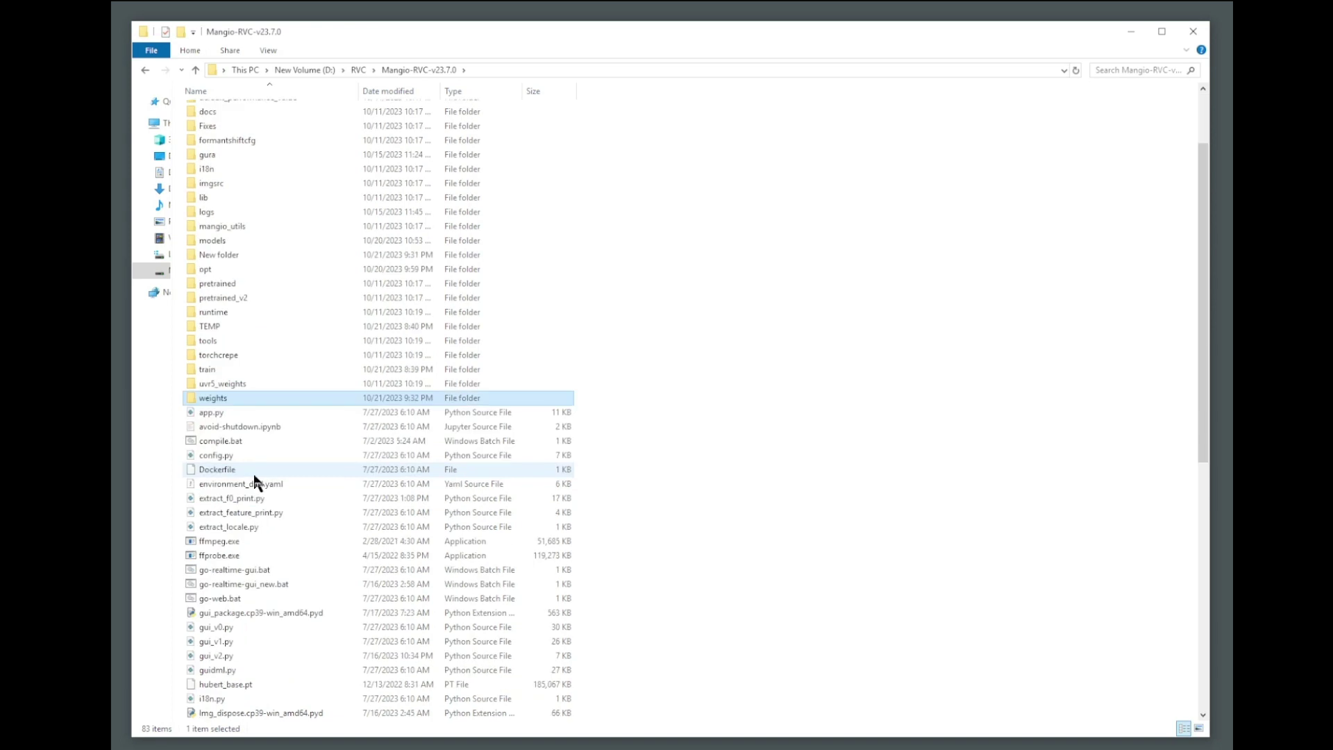
{"action": "double_click", "coordinate": [220, 601]}
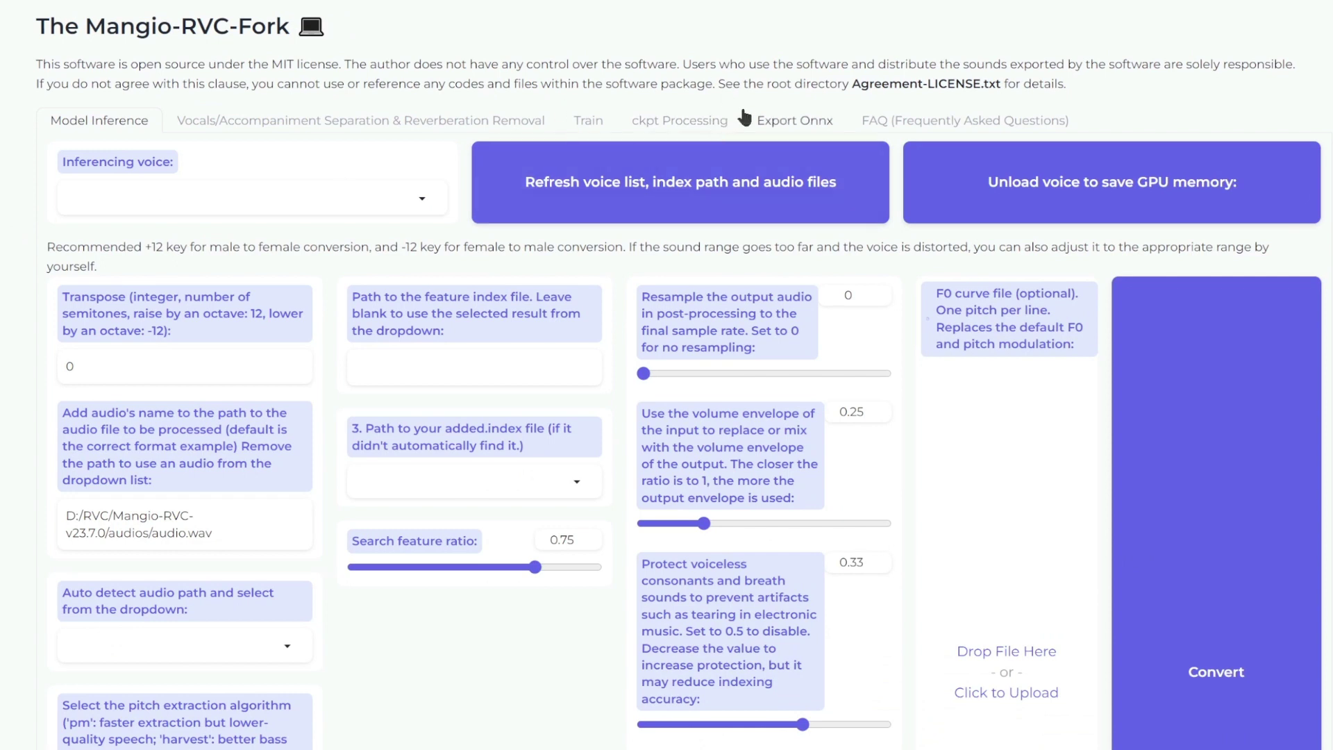
{"action": "left_click", "coordinate": [673, 131]}
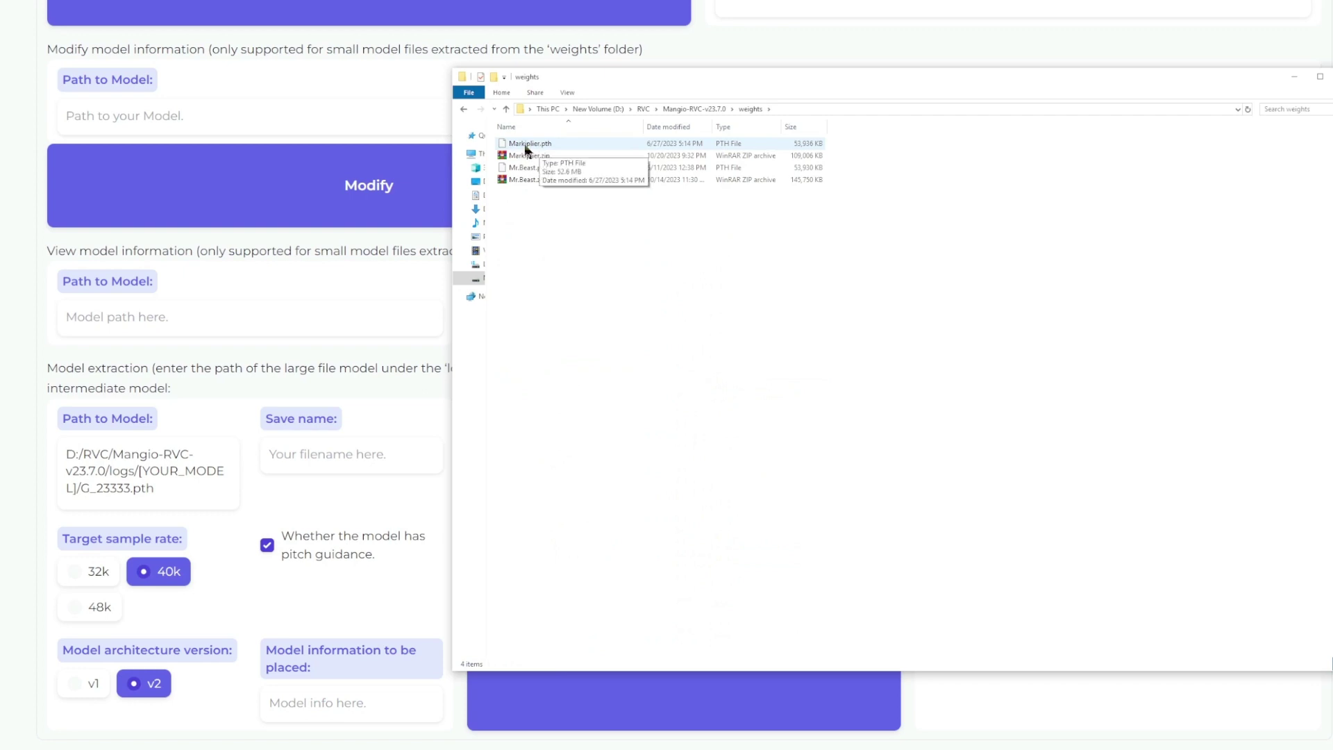
Show model information for Markiplier.pth: 205 epochs, 40k sample rate.
{"action": "right_click", "coordinate": [526, 149]}
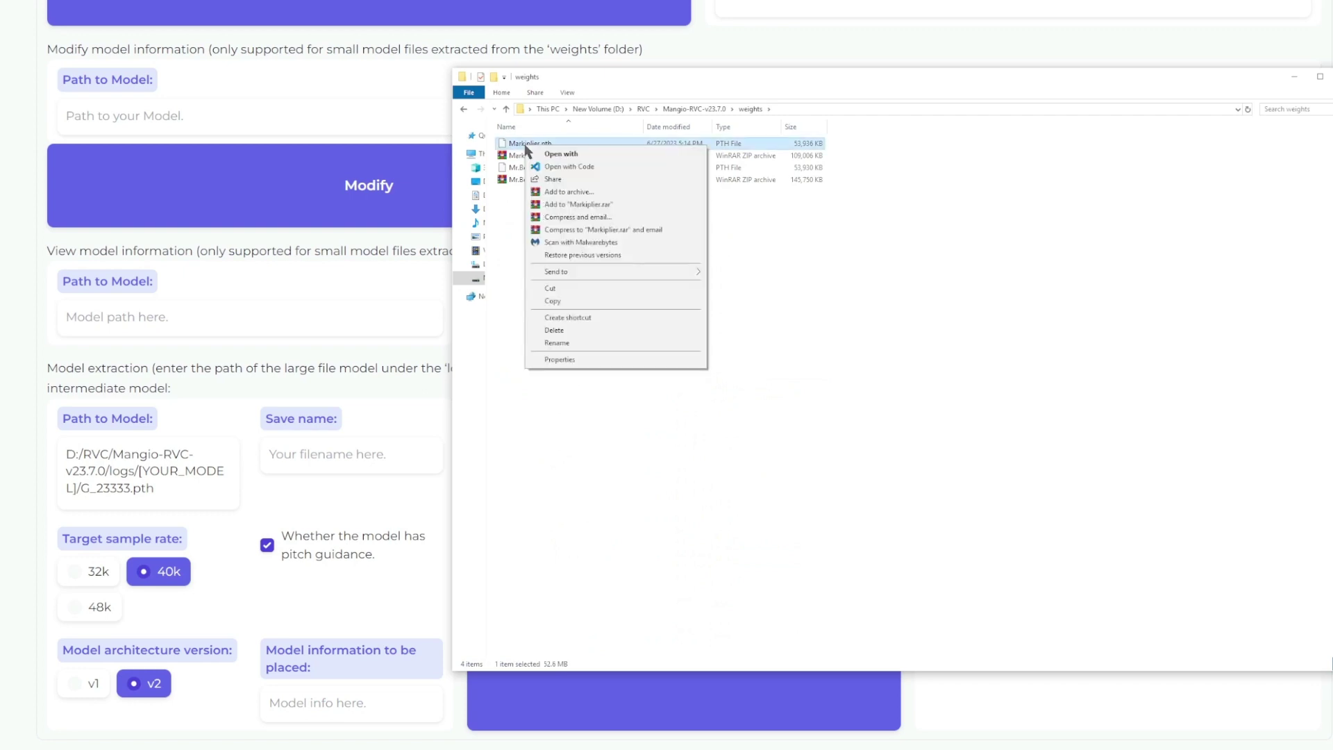
{"action": "left_click", "coordinate": [562, 298]}
{"action": "left_click", "coordinate": [96, 318]}
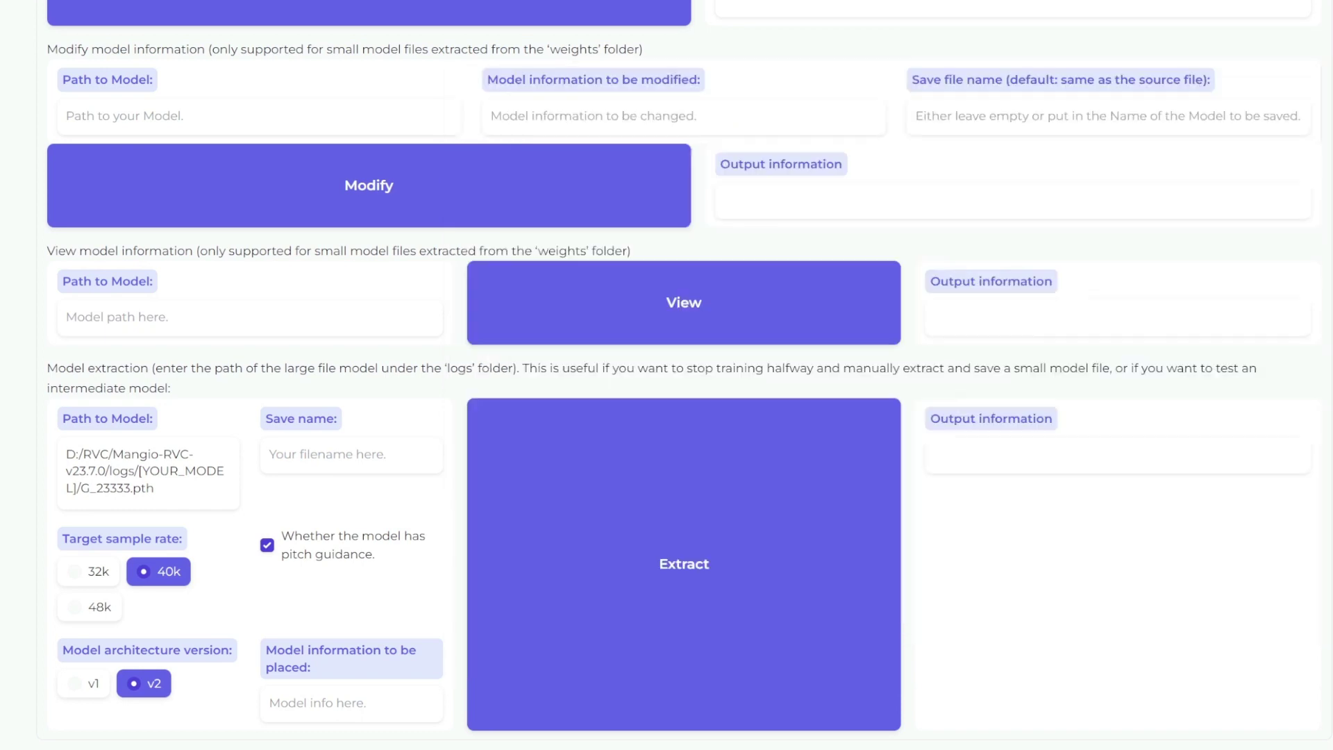
{"action": "key", "text": "ctrl+v"}
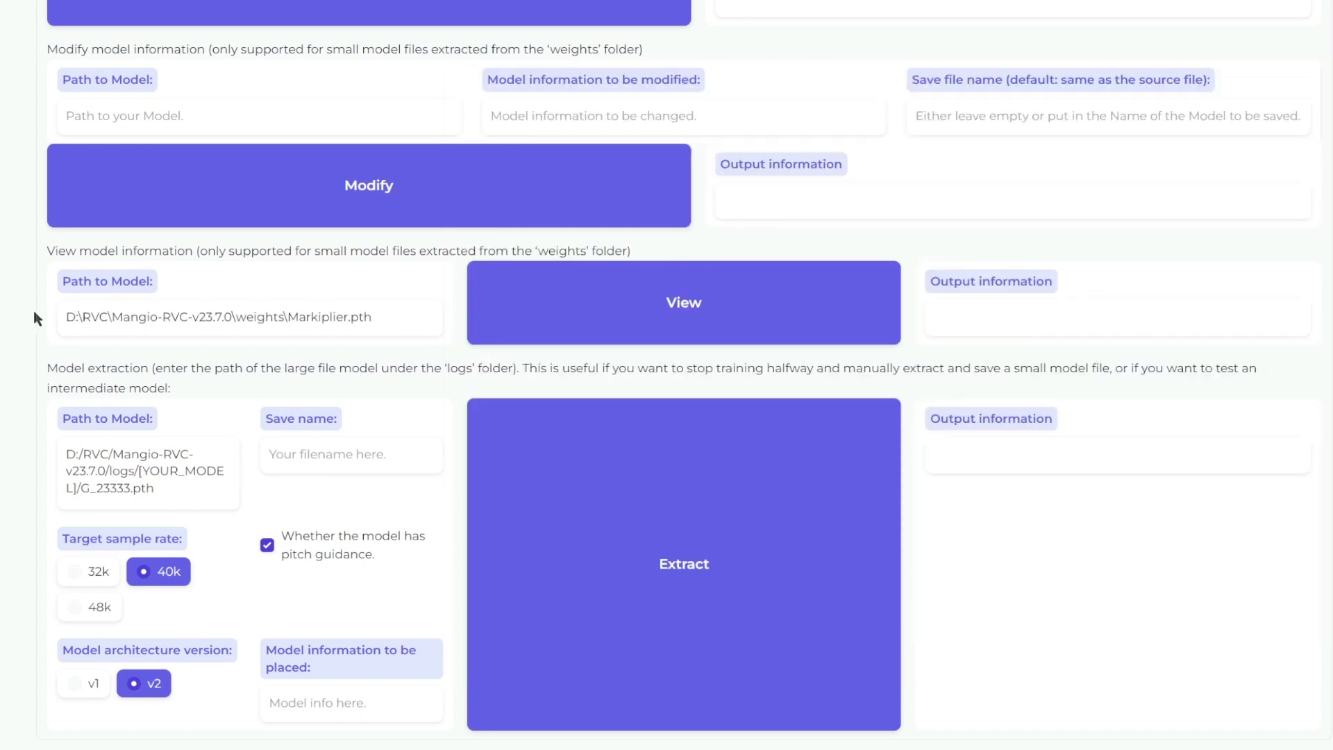
{"action": "left_click", "coordinate": [632, 315]}
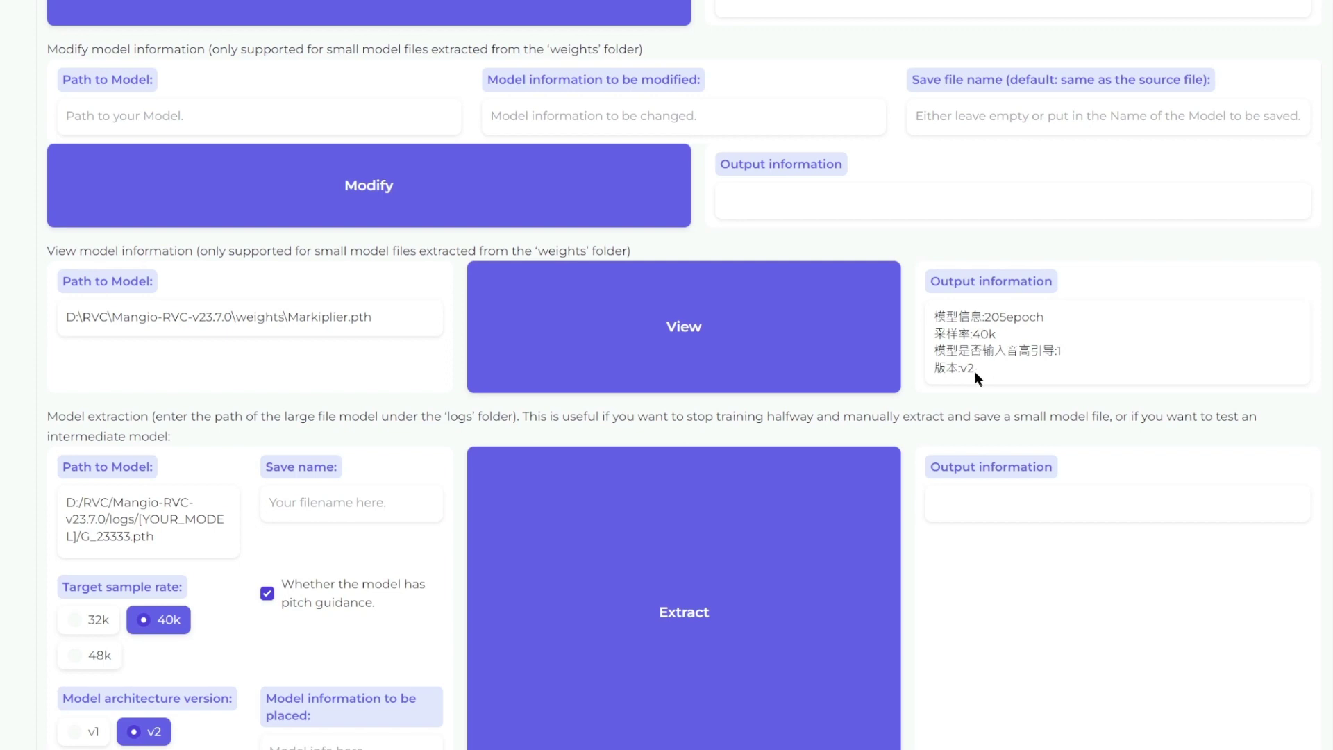
Replace the path with Mr.Beast.pth and view its info: 250 epochs, 40k, v2.
{"action": "key", "text": "alt+Tab"}
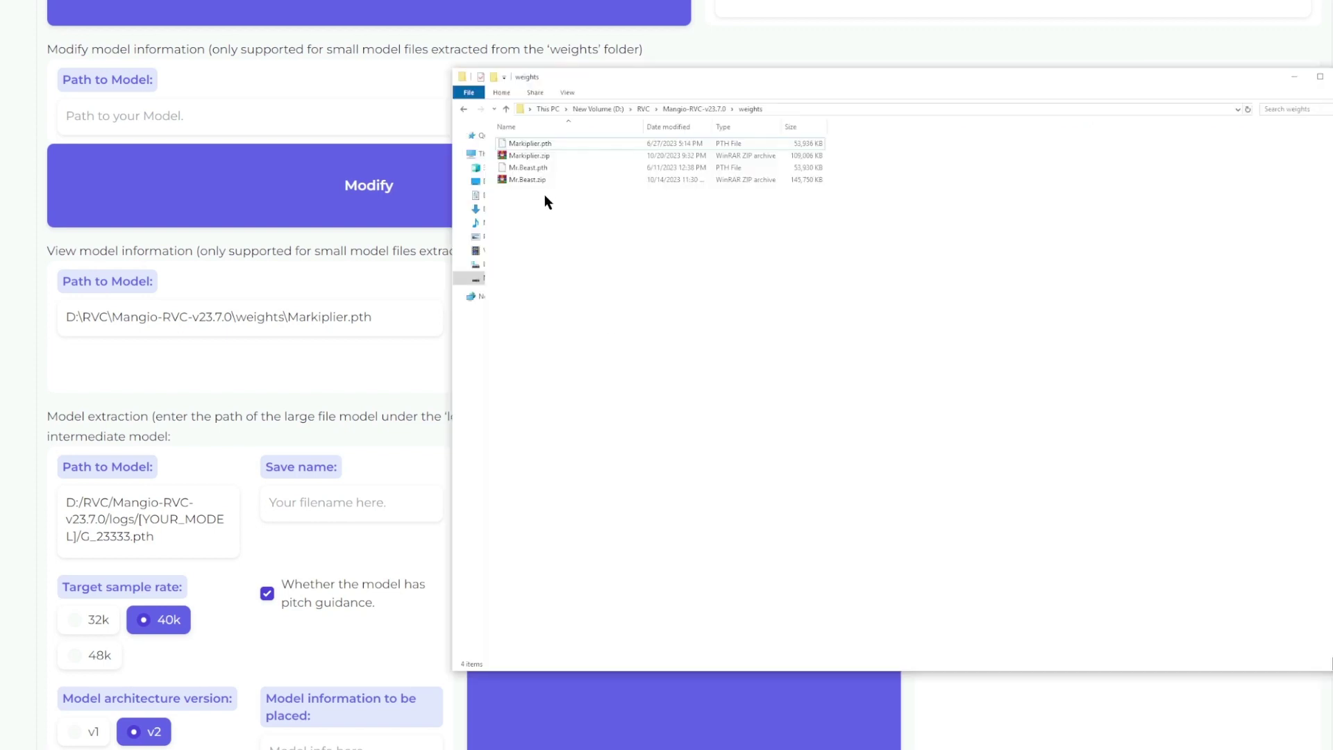
{"action": "right_click", "coordinate": [527, 168]}
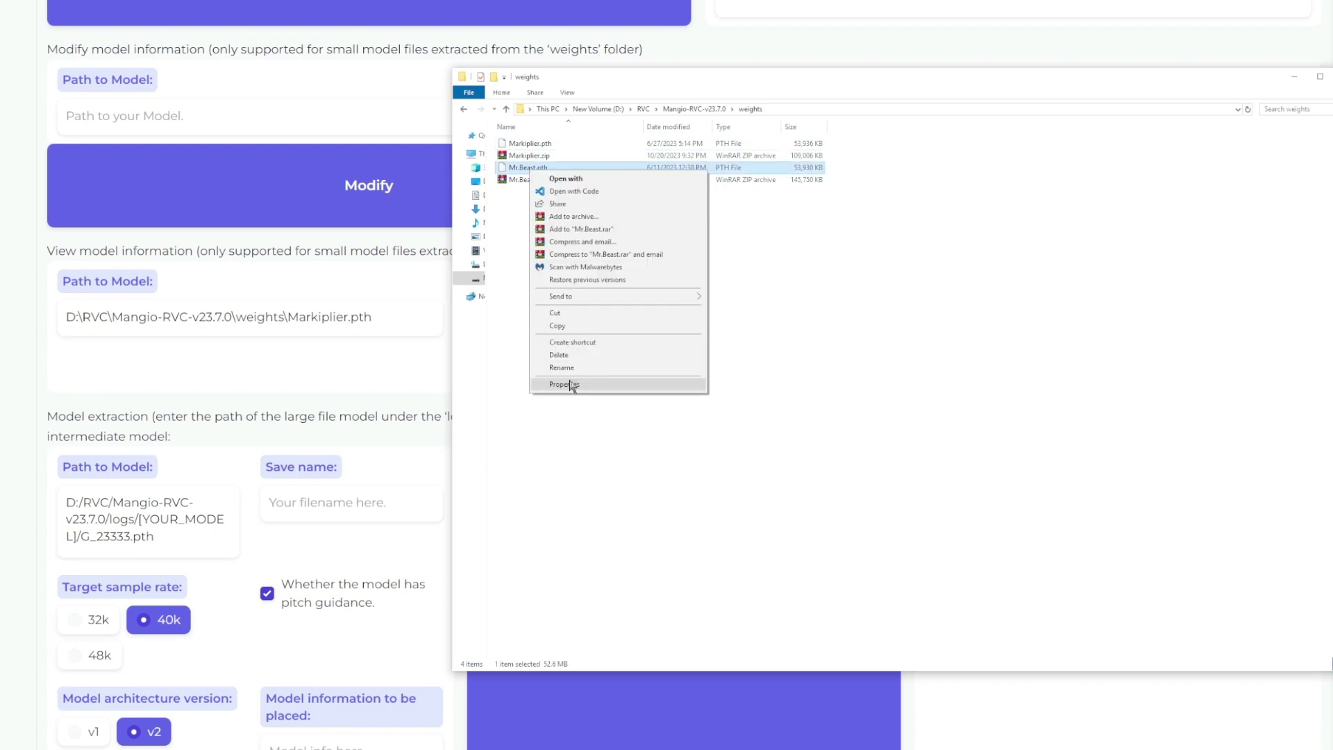
{"action": "left_click", "coordinate": [569, 327]}
{"action": "key", "text": "alt+Tab"}
{"action": "left_click", "coordinate": [415, 322]}
{"action": "key", "text": "ctrl+a"}
{"action": "key", "text": "ctrl+v"}
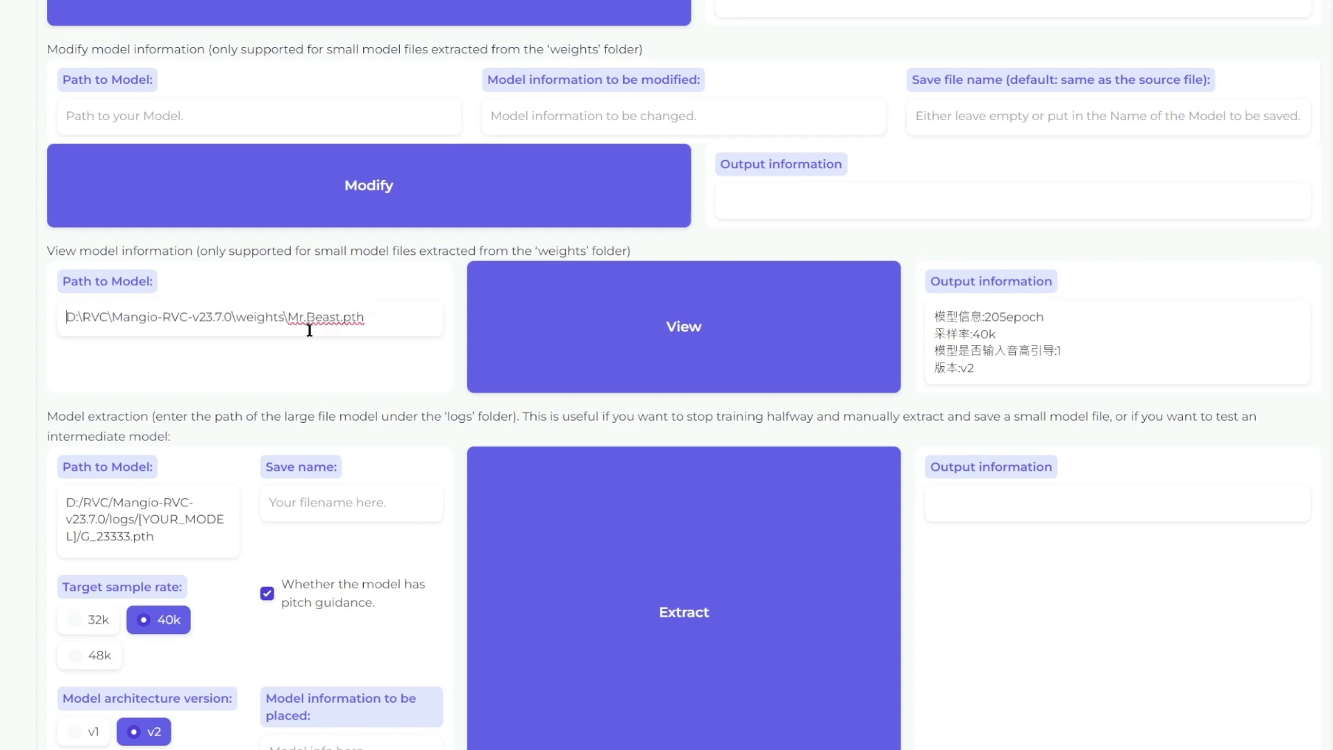
{"action": "left_click", "coordinate": [642, 335]}
{"action": "scroll", "coordinate": [990, 380], "scroll_direction": "up", "scroll_amount": 5}
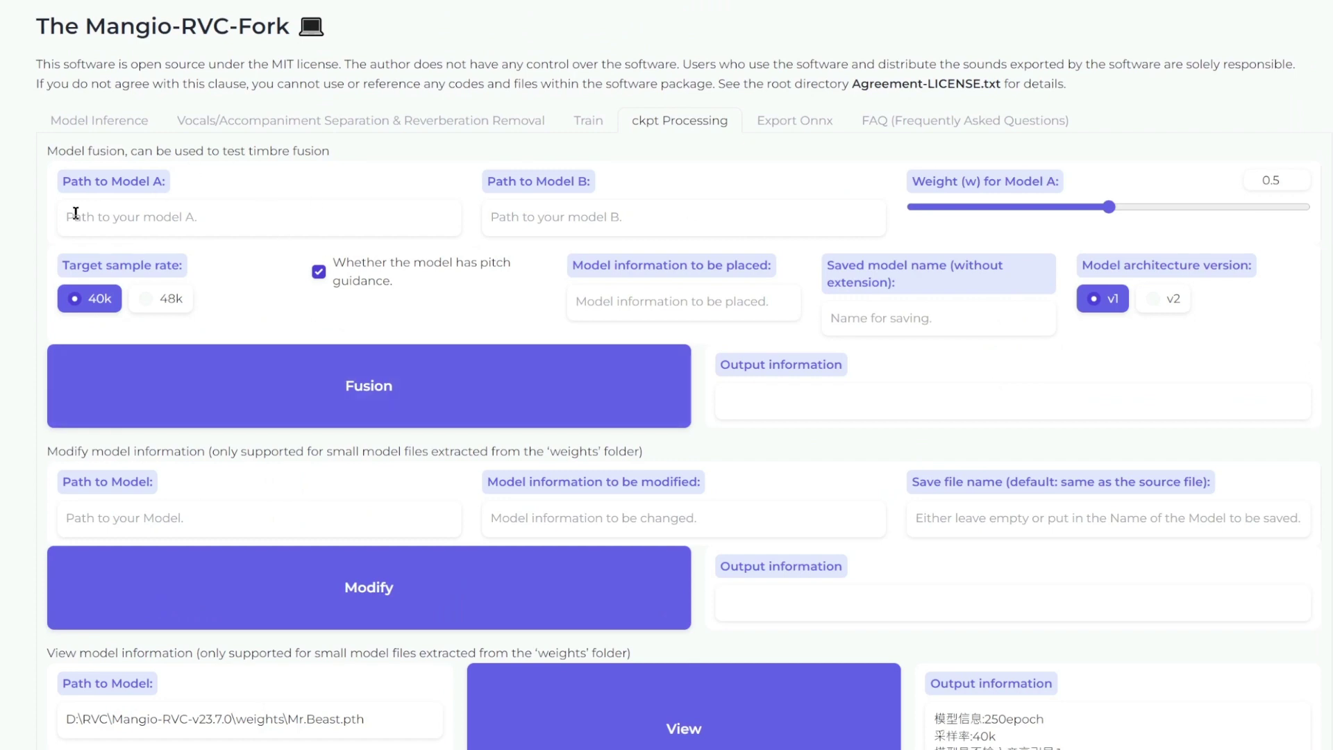
{"action": "left_click", "coordinate": [504, 229]}
{"action": "key", "text": "ctrl+v"}
{"action": "key", "text": "alt+Tab"}
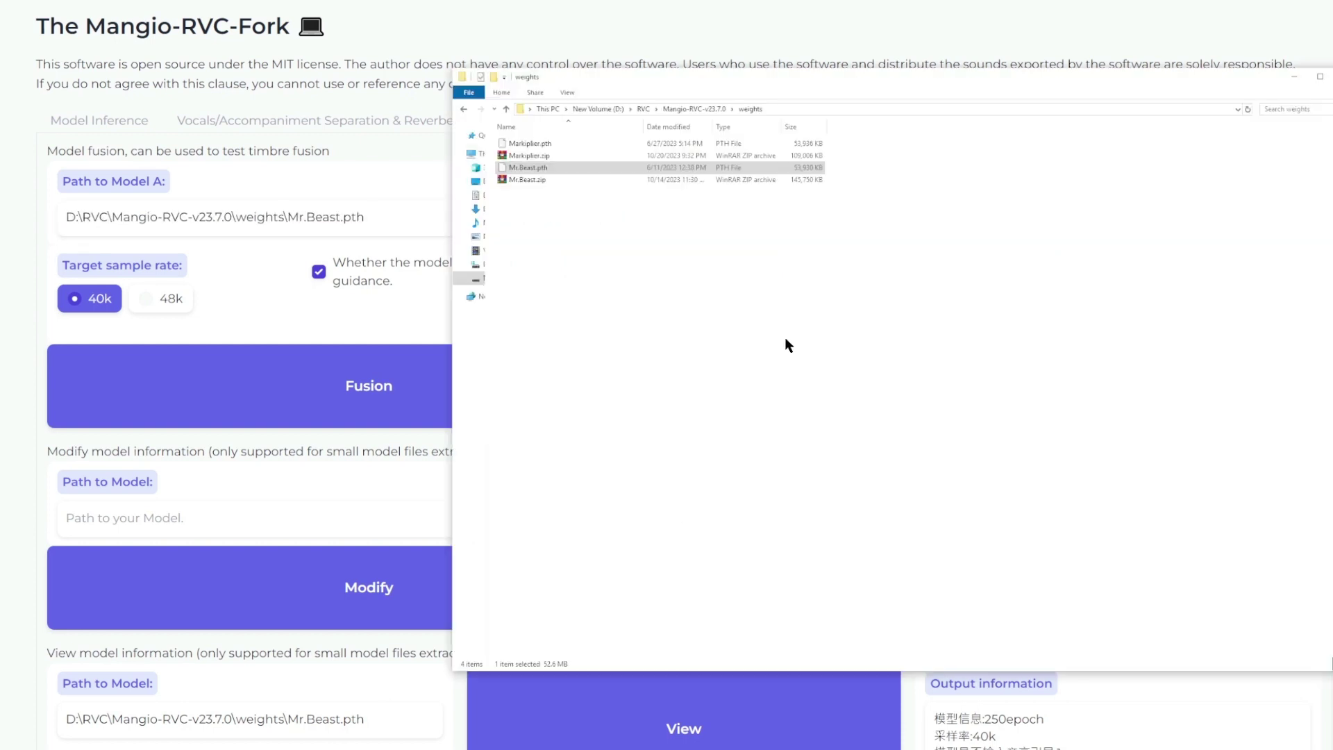
{"action": "right_click", "coordinate": [541, 147]}
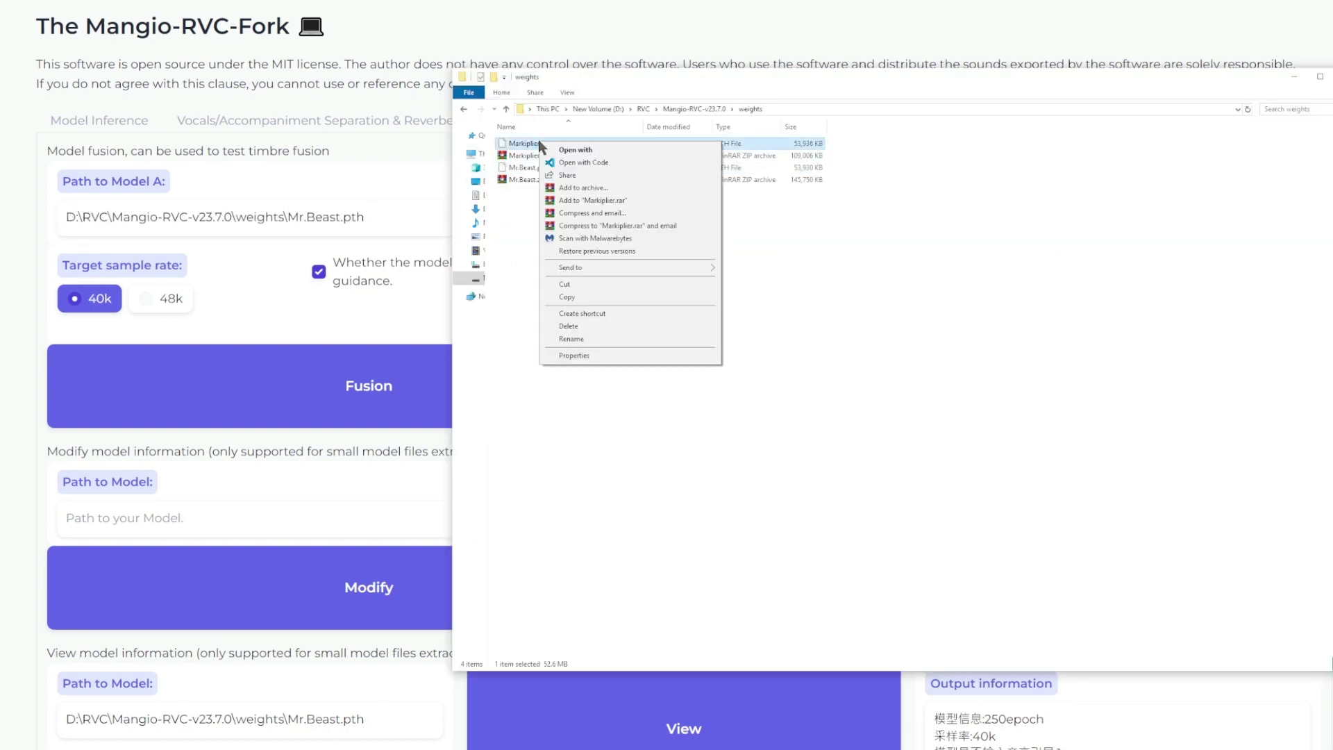
{"action": "left_click", "coordinate": [577, 304]}
{"action": "key", "text": "alt+Tab"}
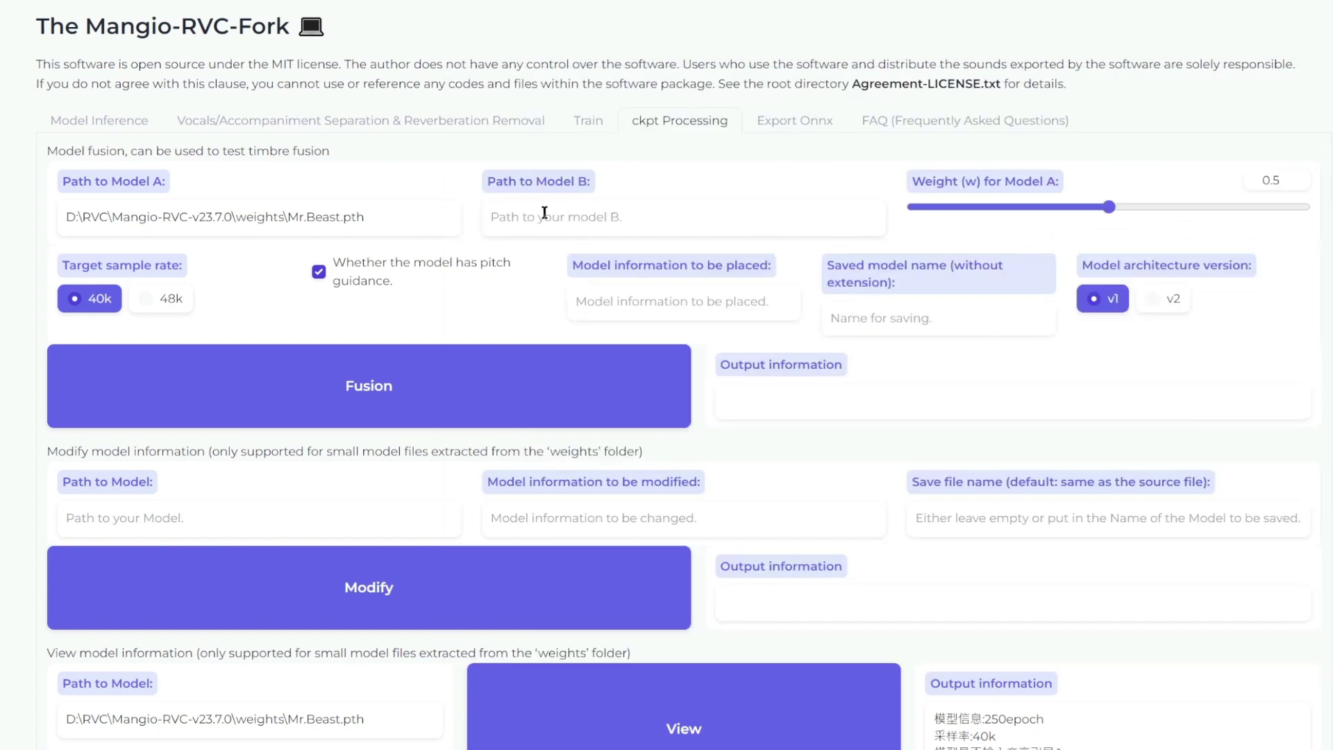
{"action": "key", "text": "ctrl+v"}
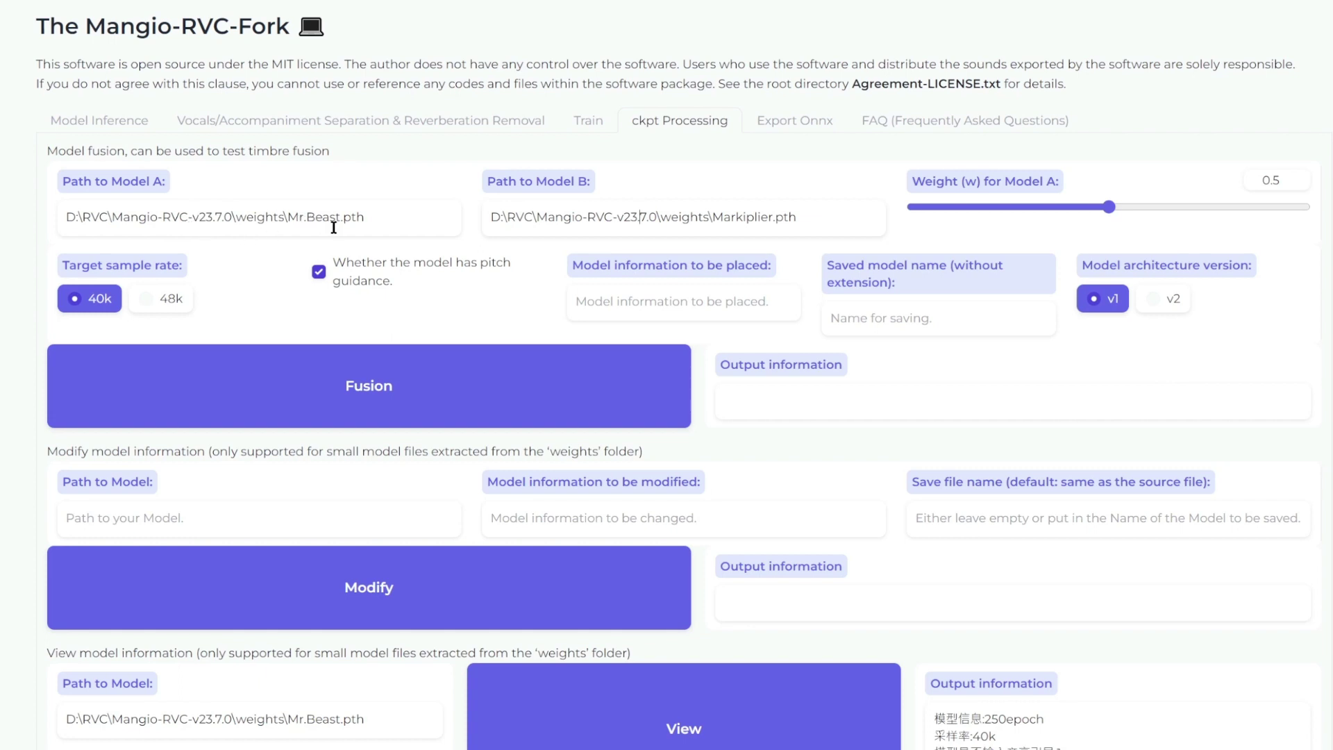
{"action": "left_click_drag", "start_coordinate": [287, 216], "coordinate": [363, 217]}
{"action": "left_click", "coordinate": [1111, 208]}
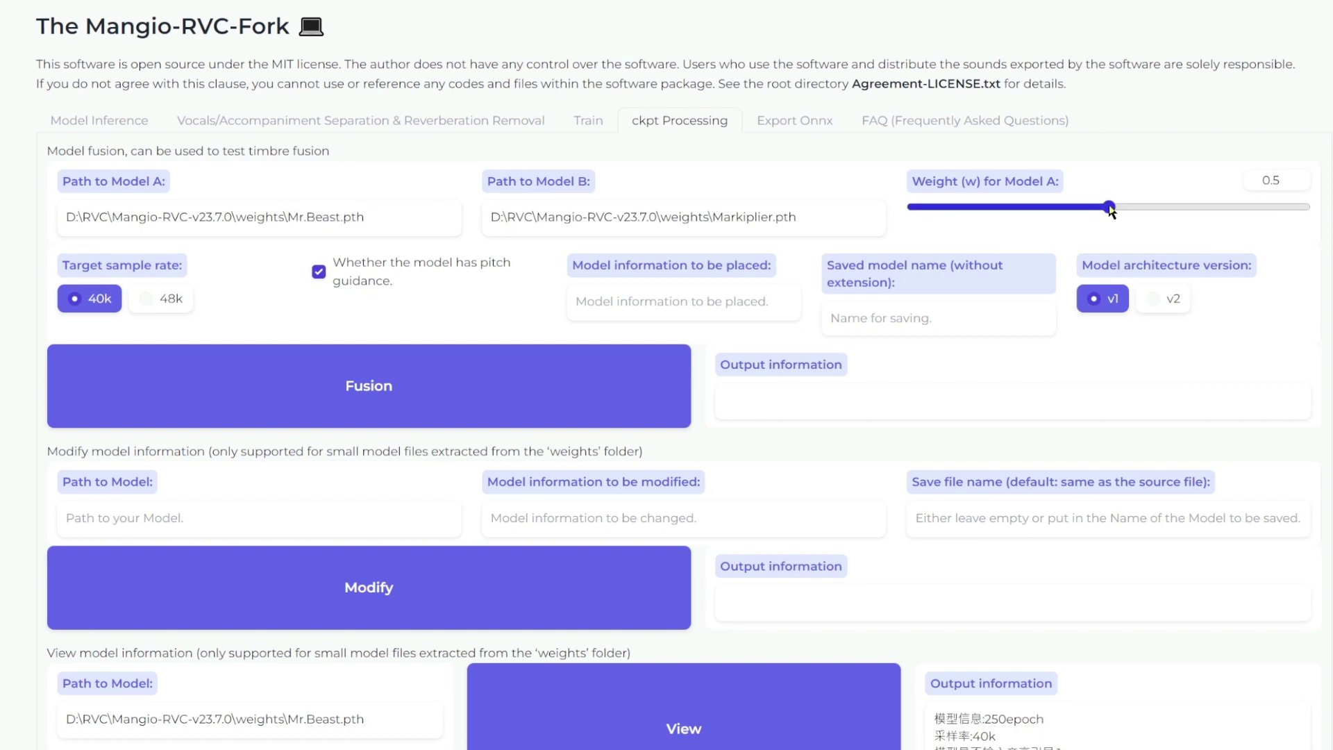
{"action": "left_click_drag", "start_coordinate": [1111, 208], "coordinate": [1208, 208]}
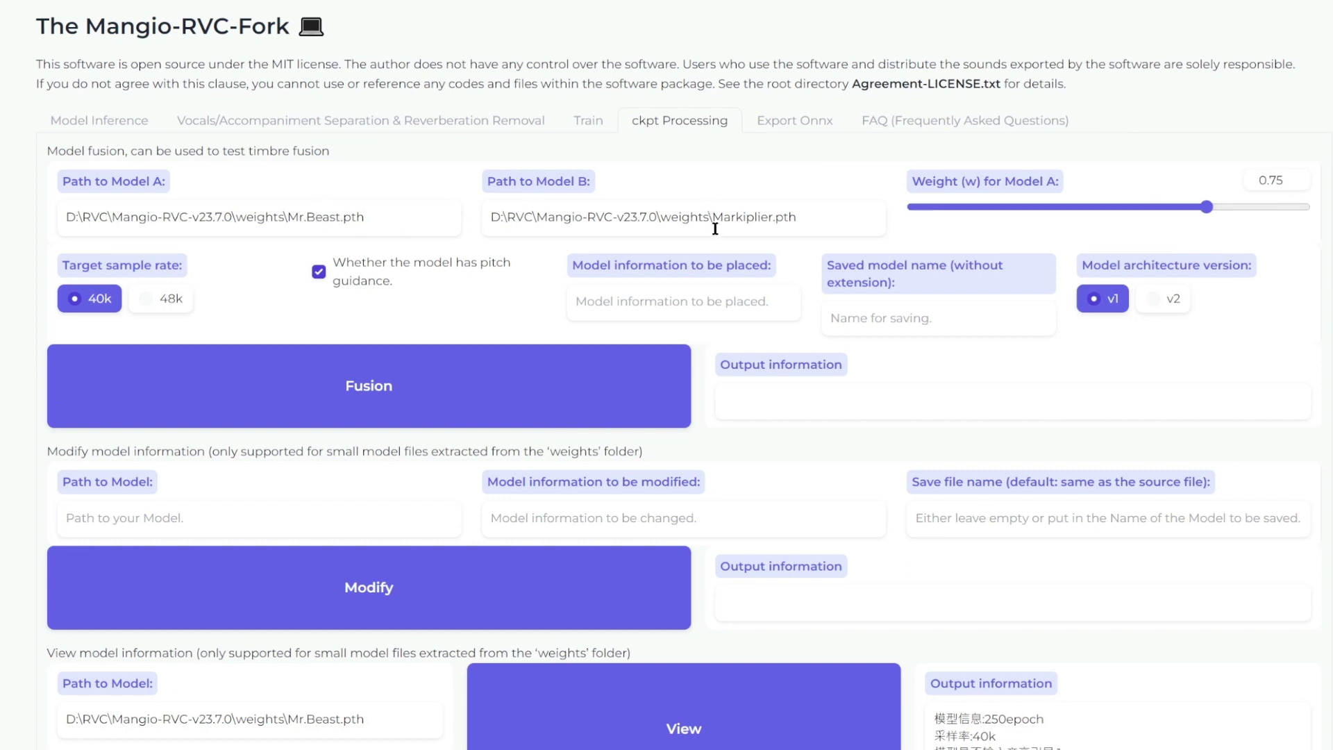
{"action": "left_click_drag", "start_coordinate": [1206, 208], "coordinate": [1110, 216]}
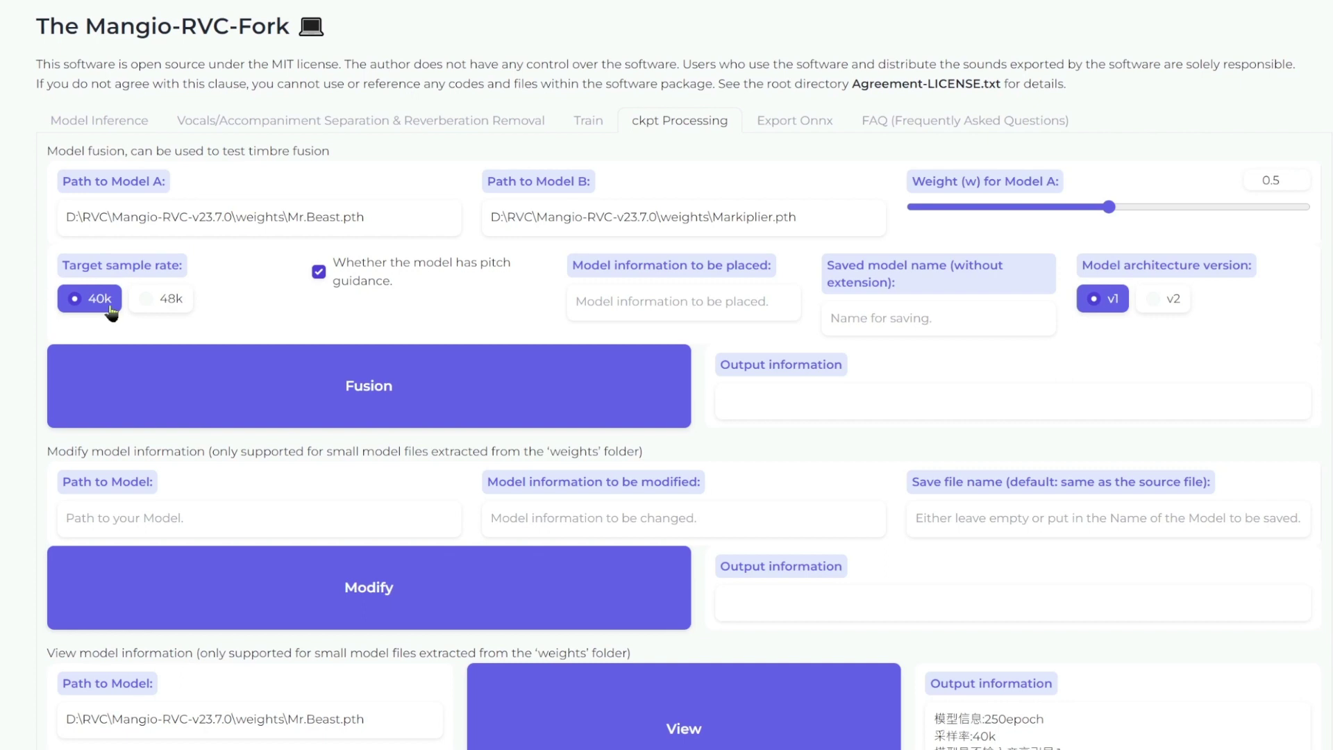
Check the models' pitch guidance and name the fused model beast50mark50.
{"action": "scroll", "coordinate": [886, 392], "scroll_direction": "down", "scroll_amount": 4}
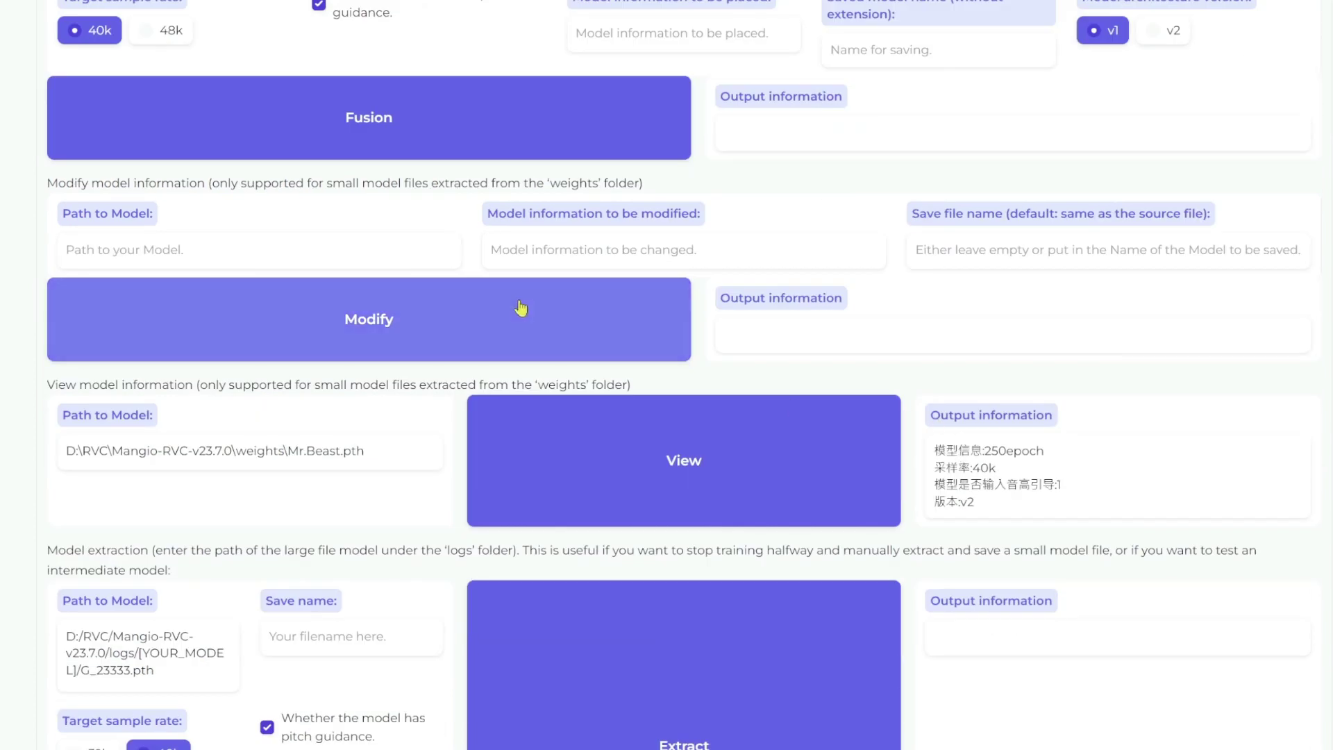
{"action": "scroll", "coordinate": [521, 306], "scroll_direction": "up", "scroll_amount": 4}
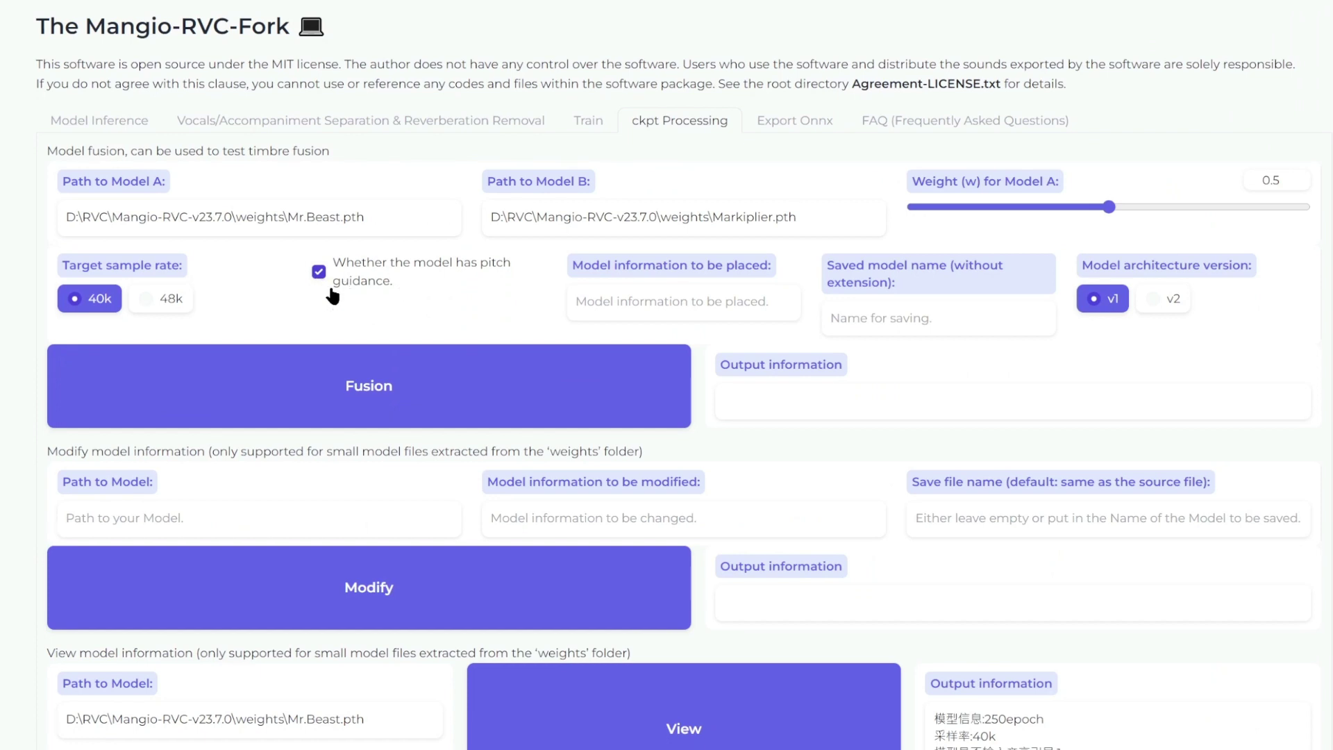
{"action": "scroll", "coordinate": [360, 280], "scroll_direction": "down", "scroll_amount": 6}
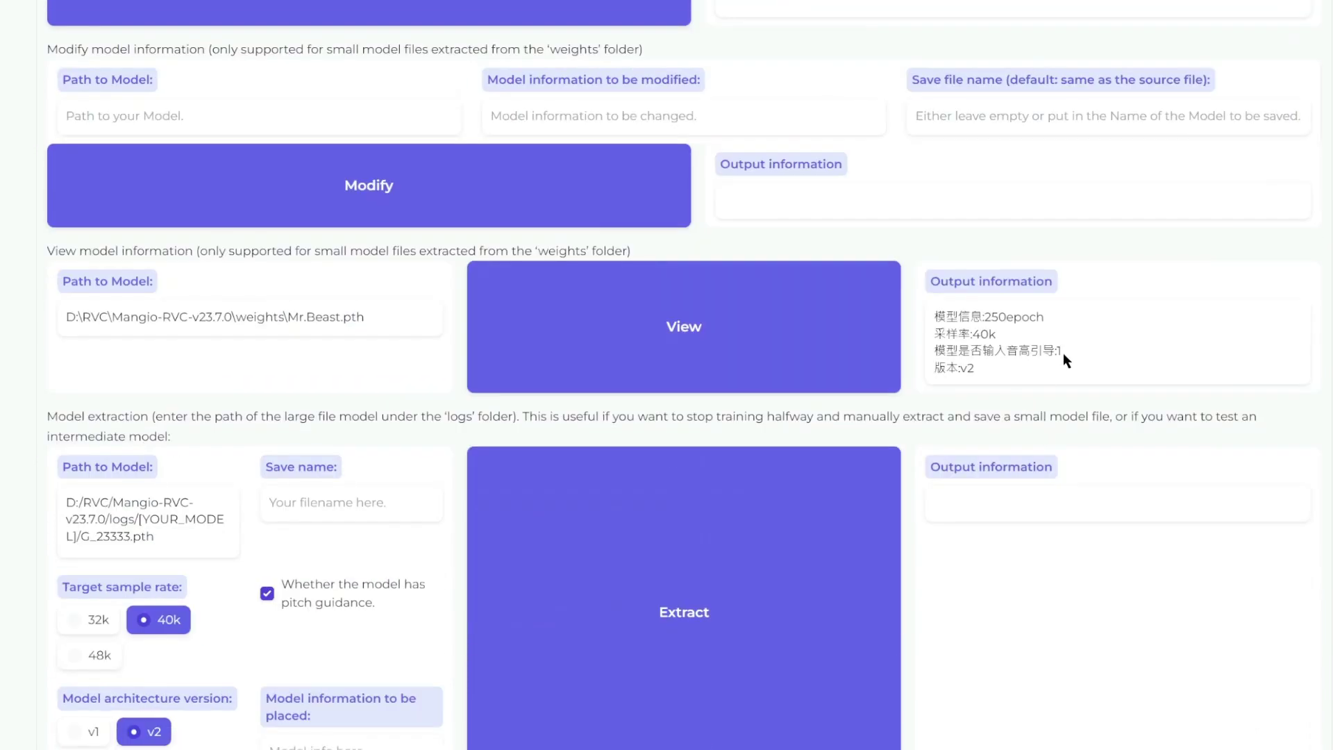
{"action": "left_click_drag", "start_coordinate": [1066, 355], "coordinate": [1058, 357]}
{"action": "scroll", "coordinate": [972, 347], "scroll_direction": "up", "scroll_amount": 6}
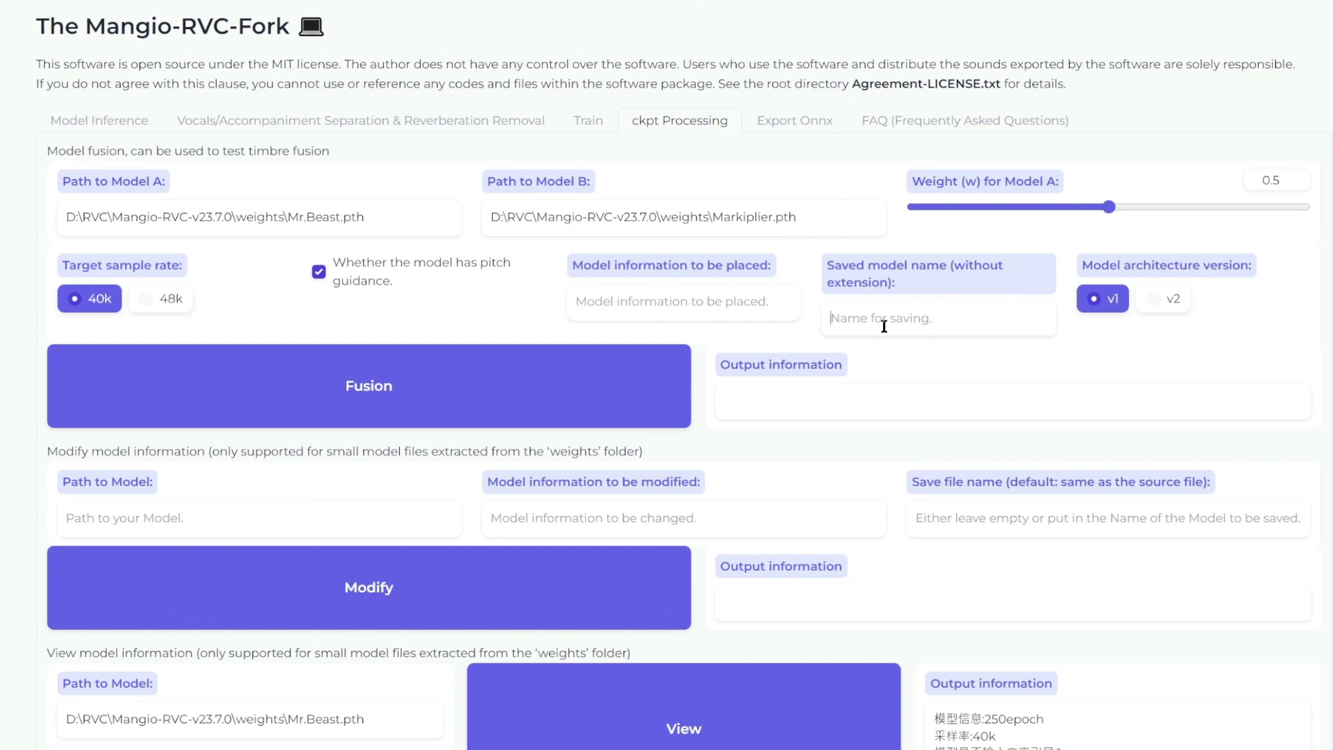
{"action": "left_click", "coordinate": [875, 318]}
{"action": "type", "text": "beast50mark50"}
Set the fused model version to v2, run Fusion, and confirm Success in the weights folder.
{"action": "scroll", "coordinate": [984, 459], "scroll_direction": "down", "scroll_amount": 6}
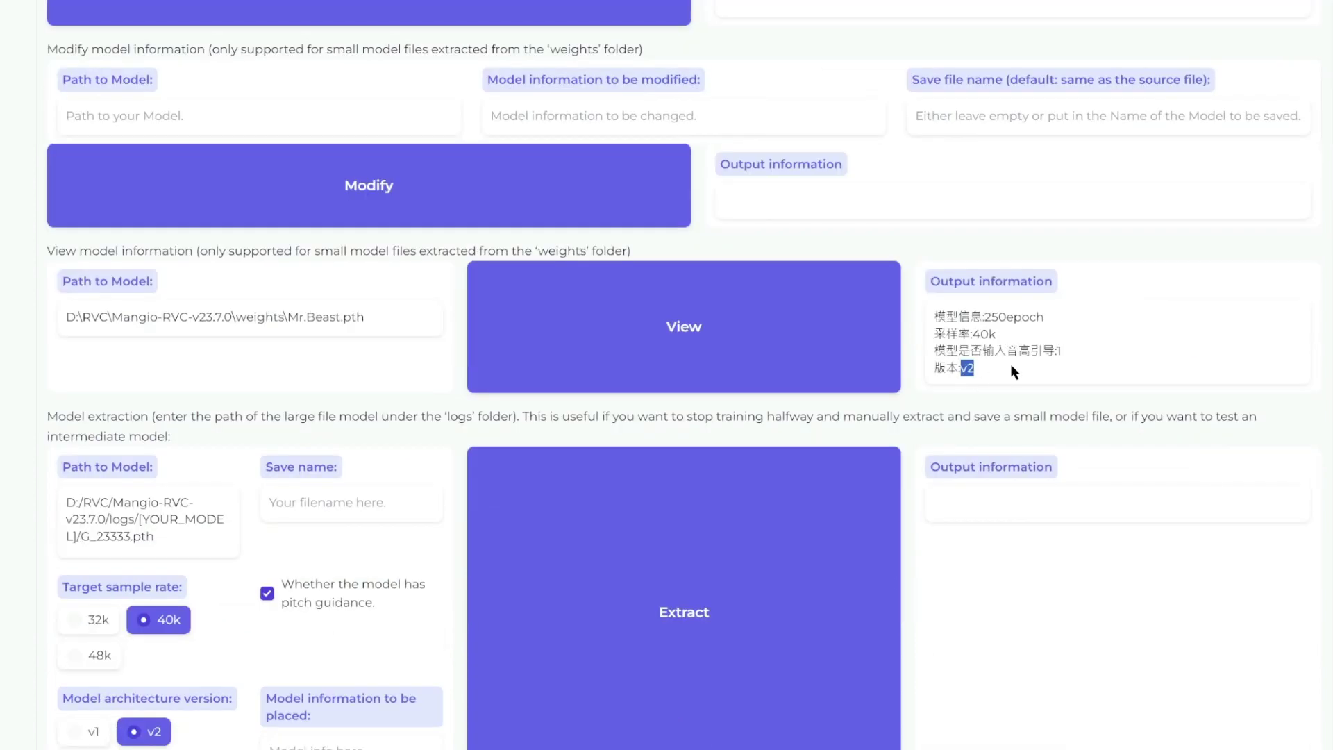
{"action": "scroll", "coordinate": [1011, 364], "scroll_direction": "up", "scroll_amount": 6}
{"action": "left_click", "coordinate": [1172, 302]}
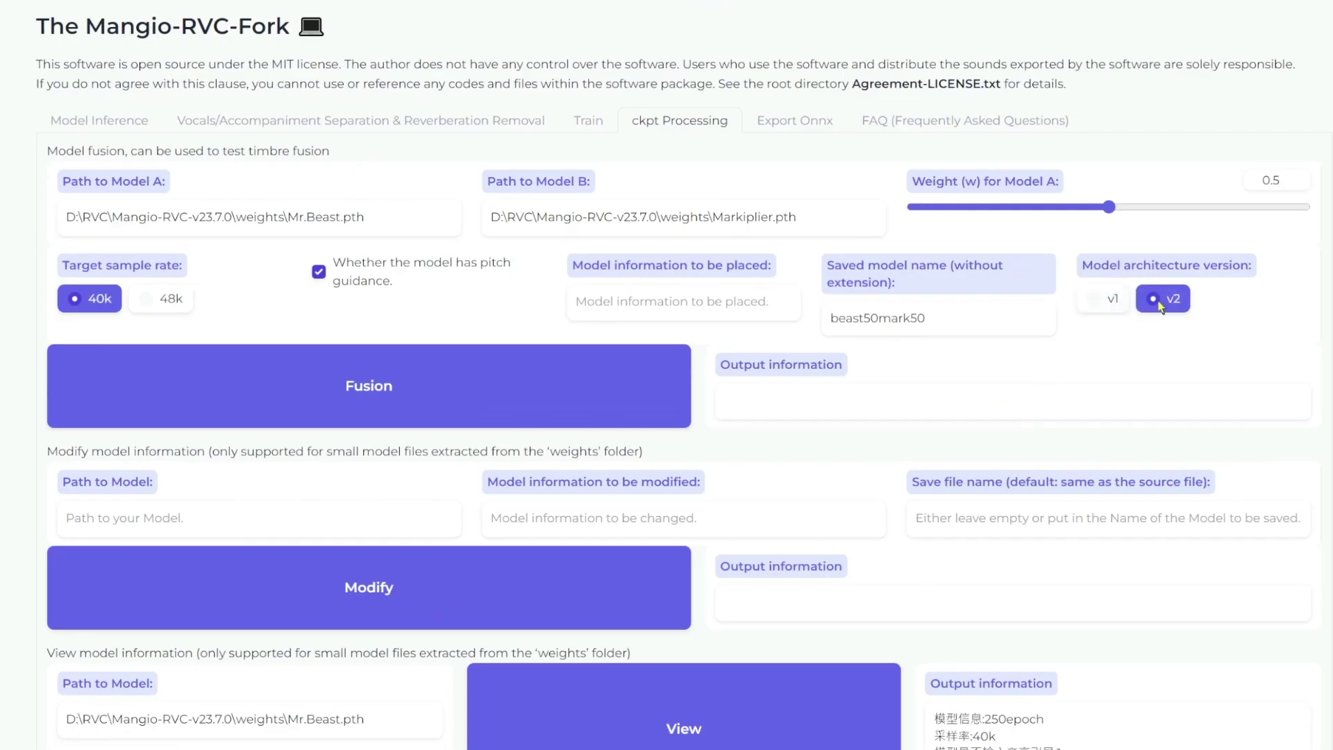
{"action": "left_click", "coordinate": [346, 388]}
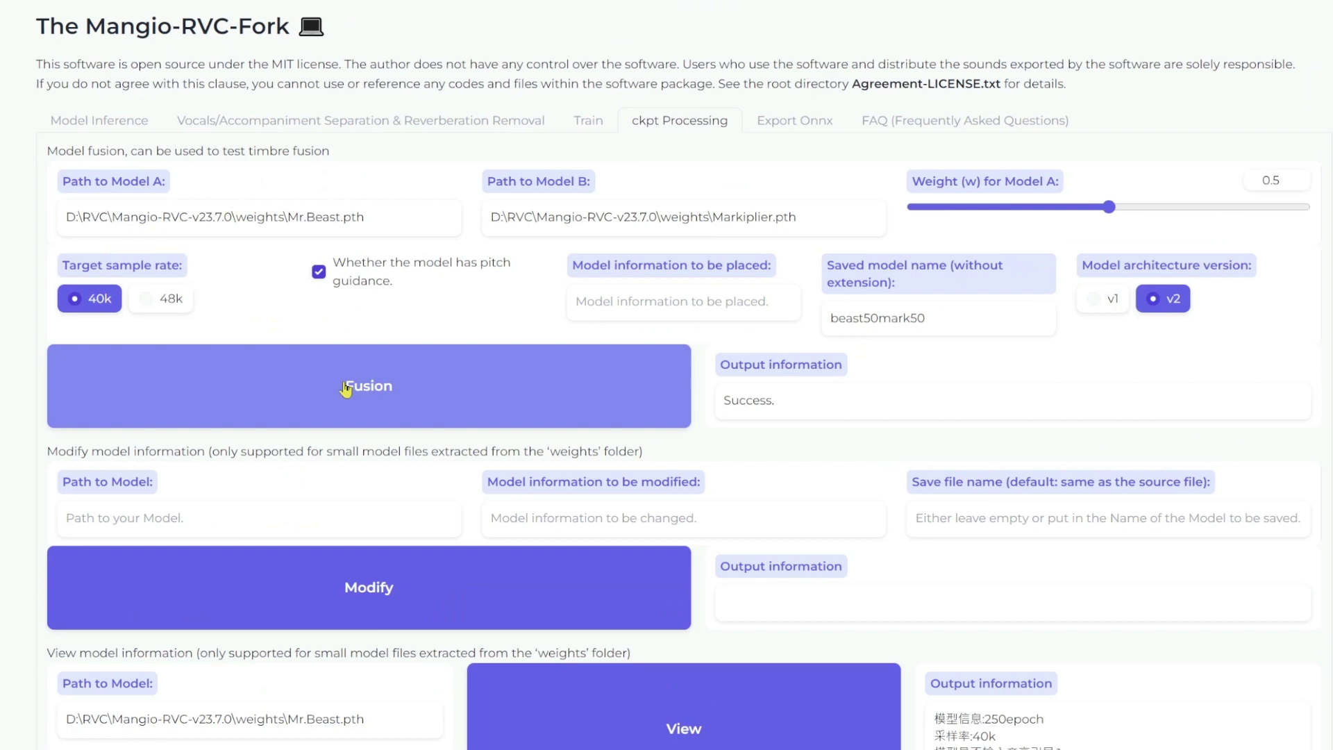
{"action": "left_click_drag", "start_coordinate": [786, 406], "coordinate": [697, 406]}
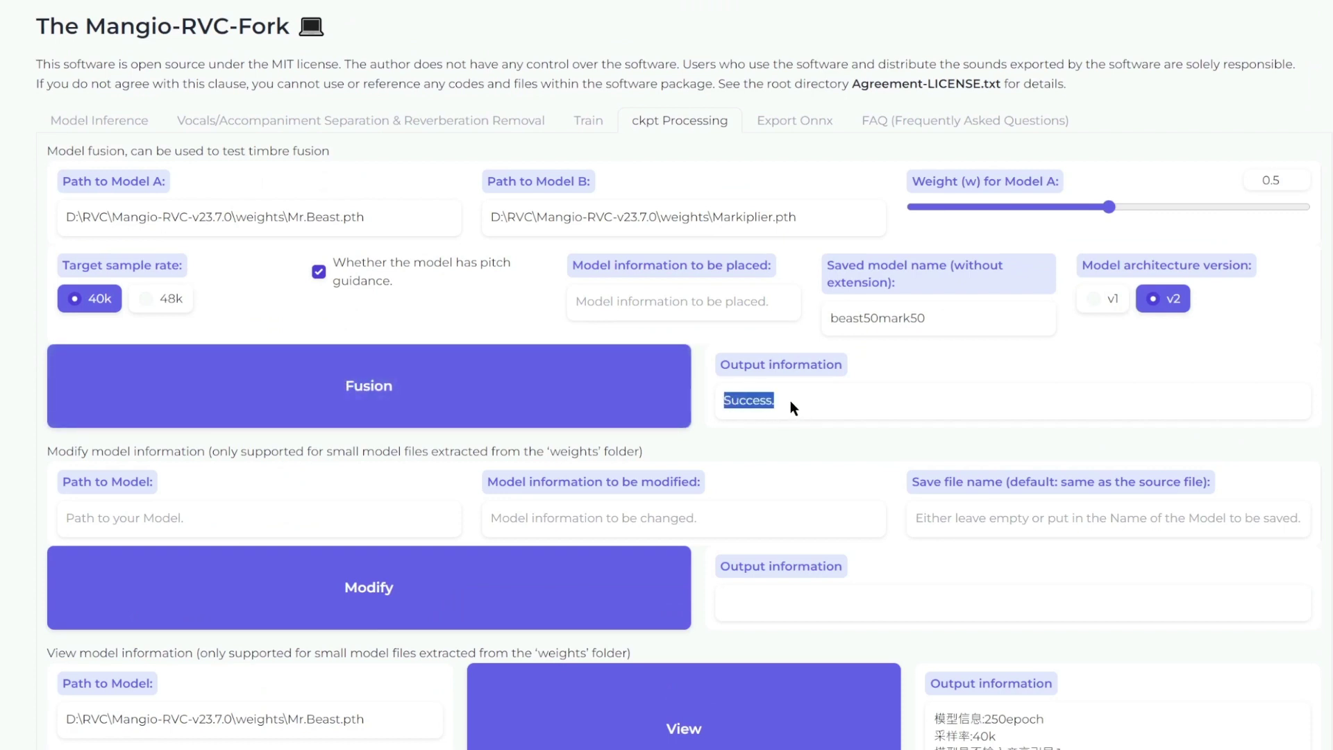
{"action": "scroll", "coordinate": [792, 406], "scroll_direction": "down", "scroll_amount": 6}
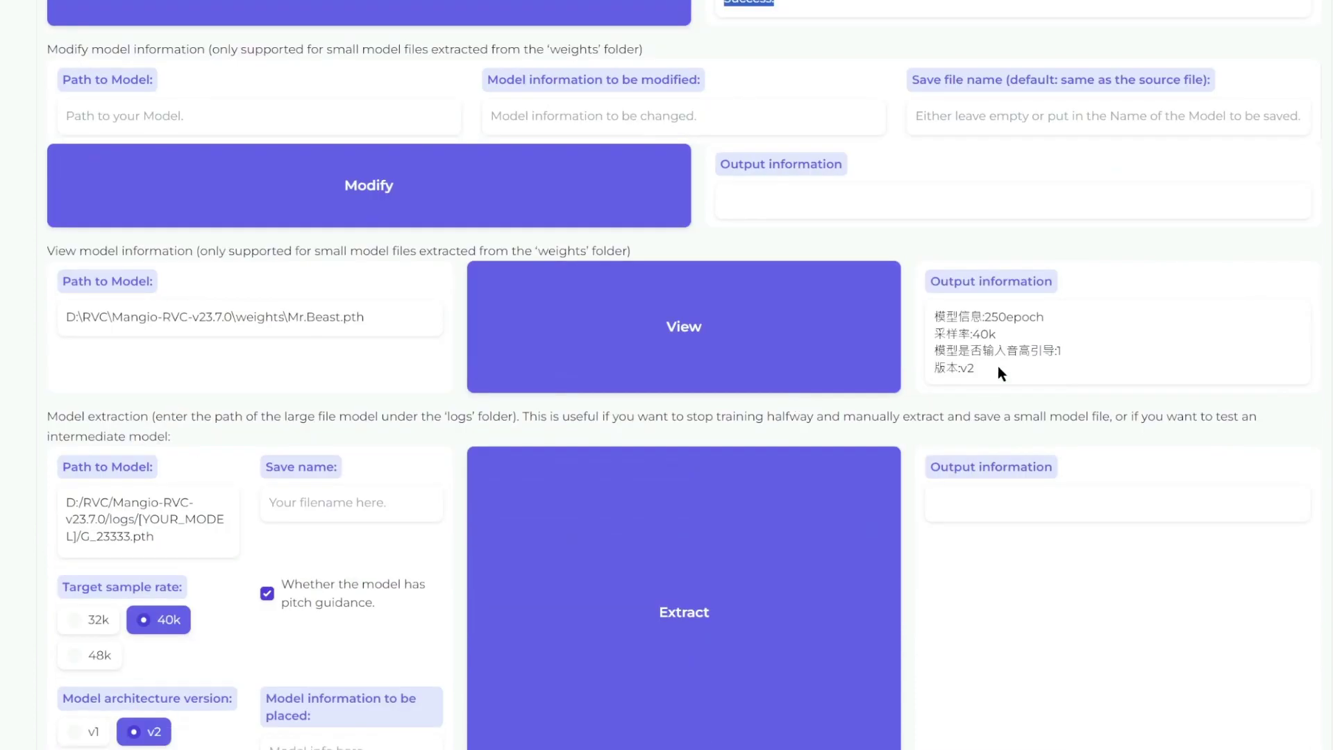
{"action": "left_click", "coordinate": [977, 336]}
{"action": "left_click_drag", "start_coordinate": [987, 368], "coordinate": [894, 369]}
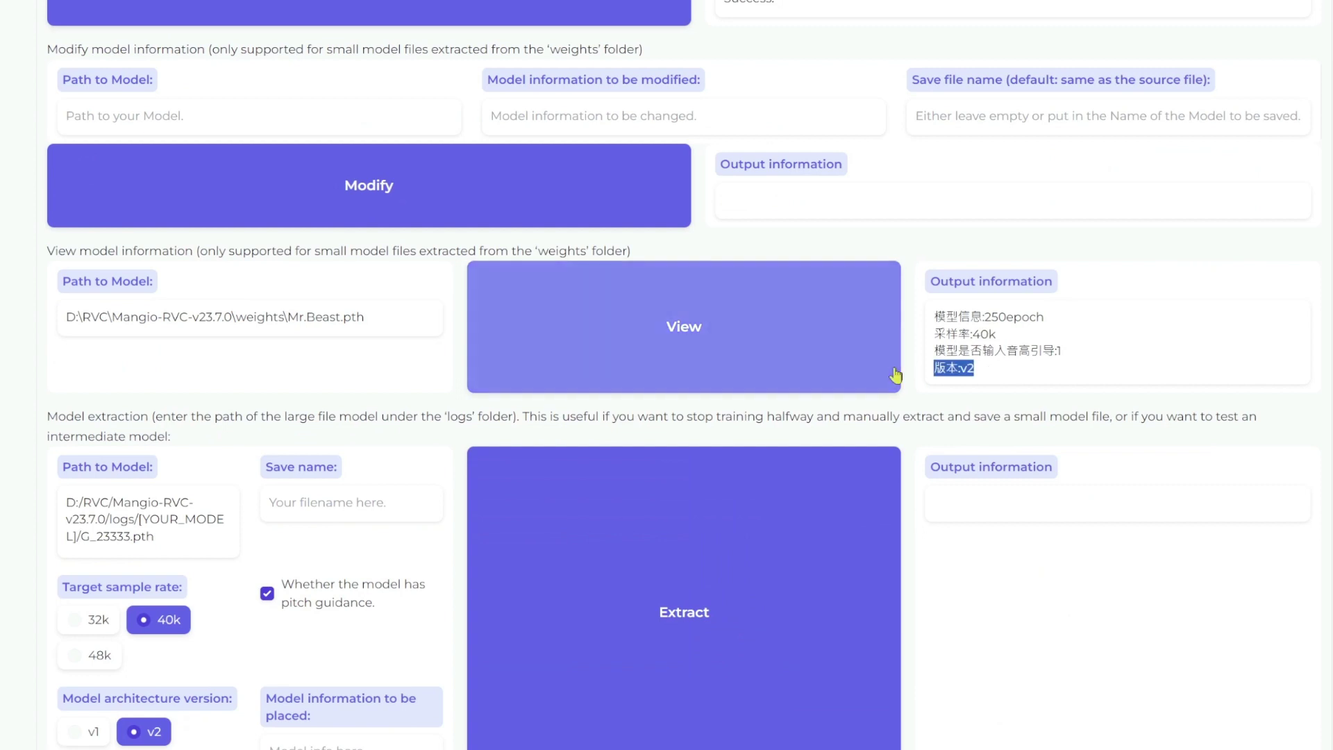
{"action": "scroll", "coordinate": [973, 375], "scroll_direction": "up", "scroll_amount": 6}
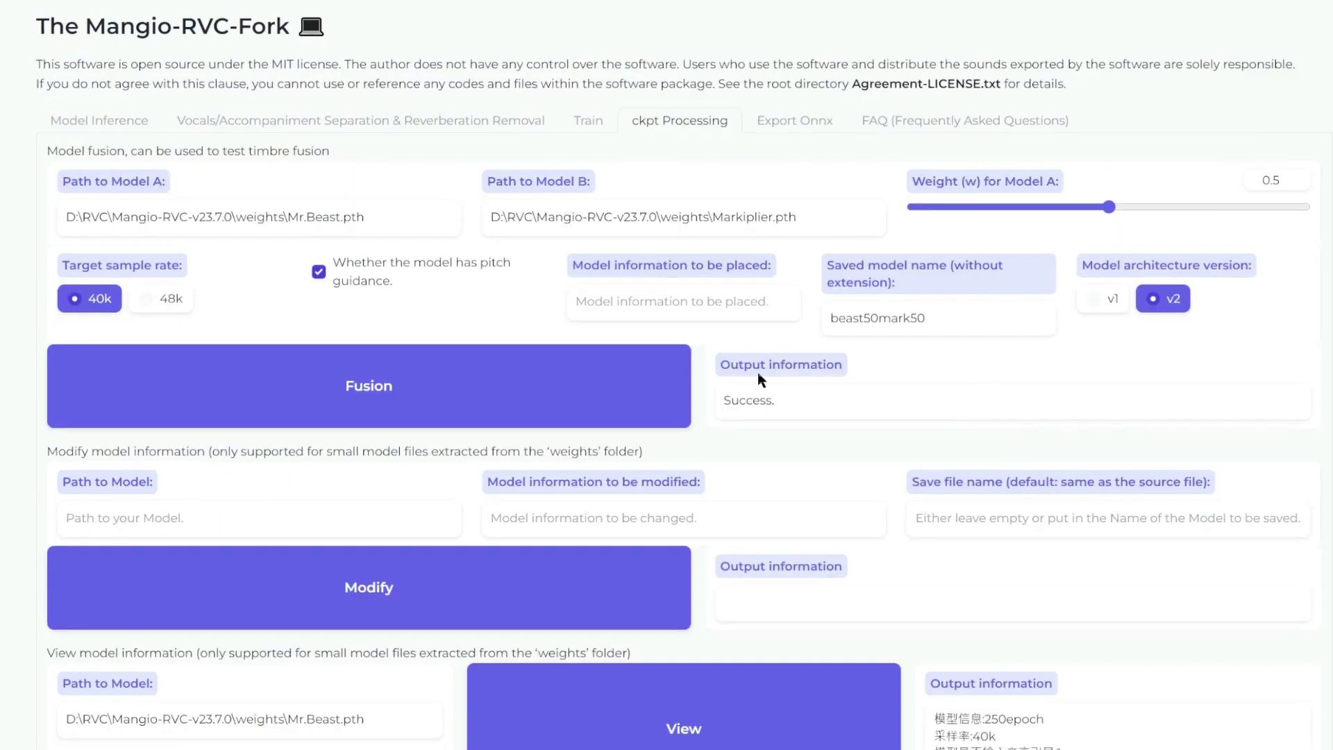
{"action": "key", "text": "alt+Tab"}
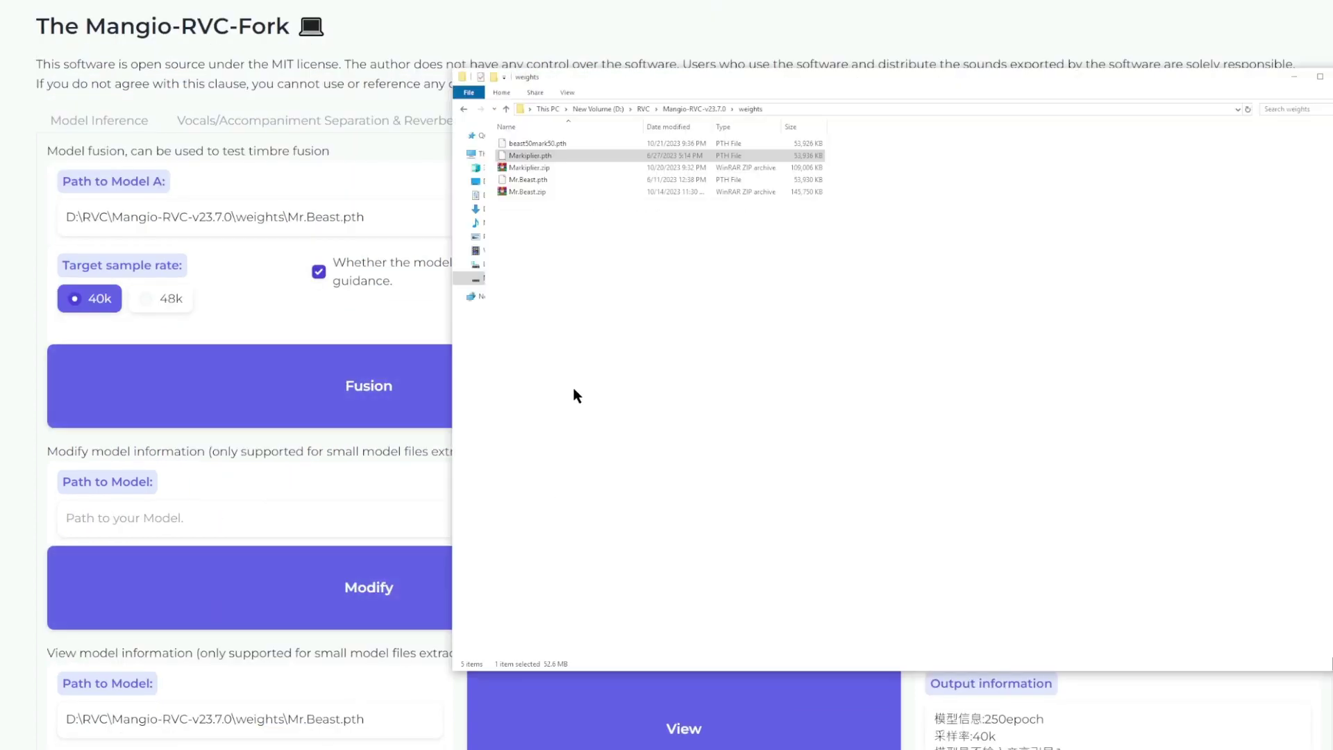
Refresh the Model Inference voice list and select beast50mark50.pth as the inferencing voice.
{"action": "left_click", "coordinate": [535, 143]}
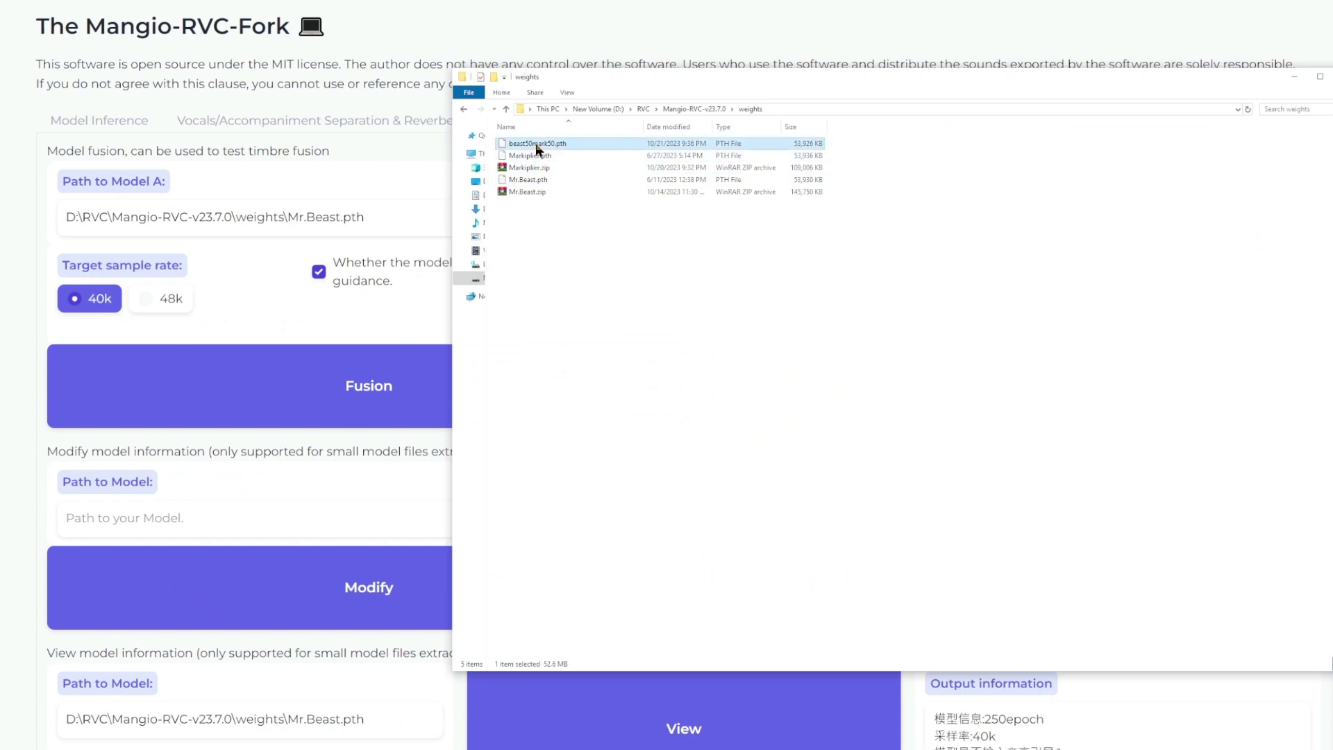
{"action": "key", "text": "alt+Tab"}
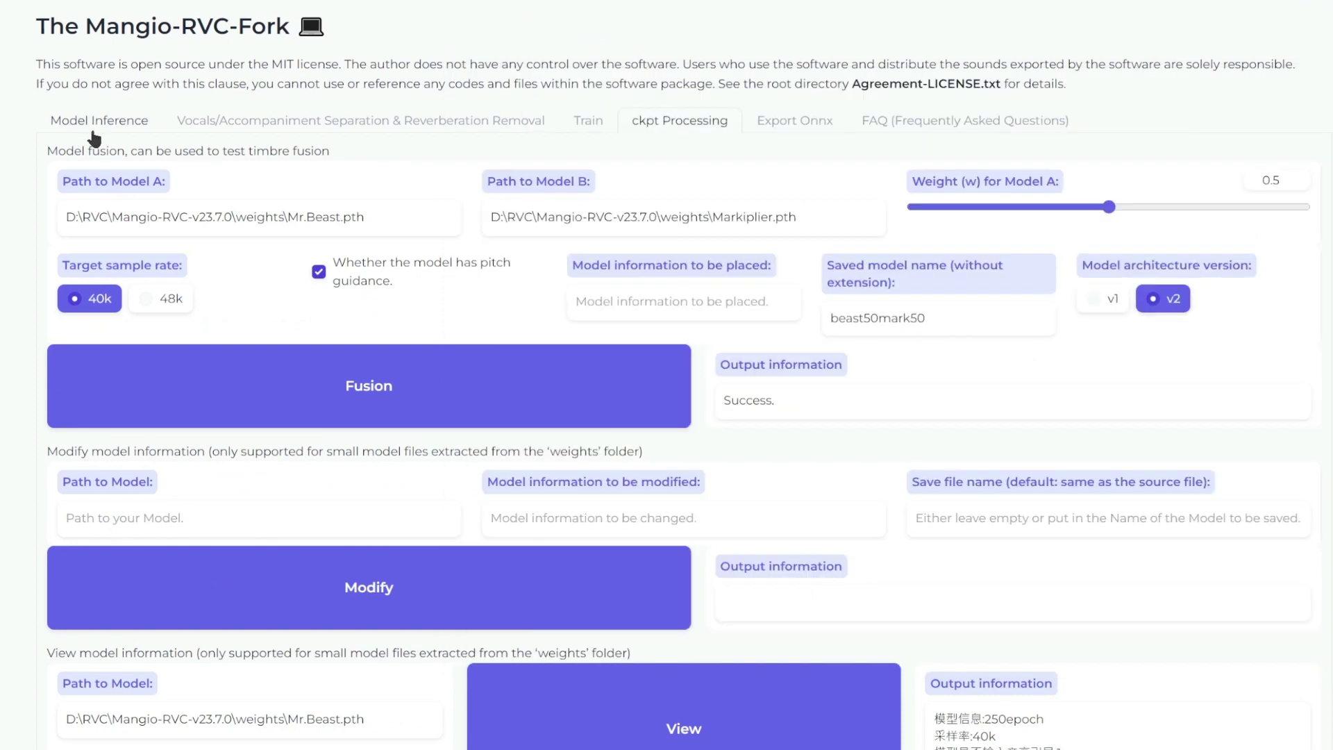
{"action": "left_click", "coordinate": [92, 130]}
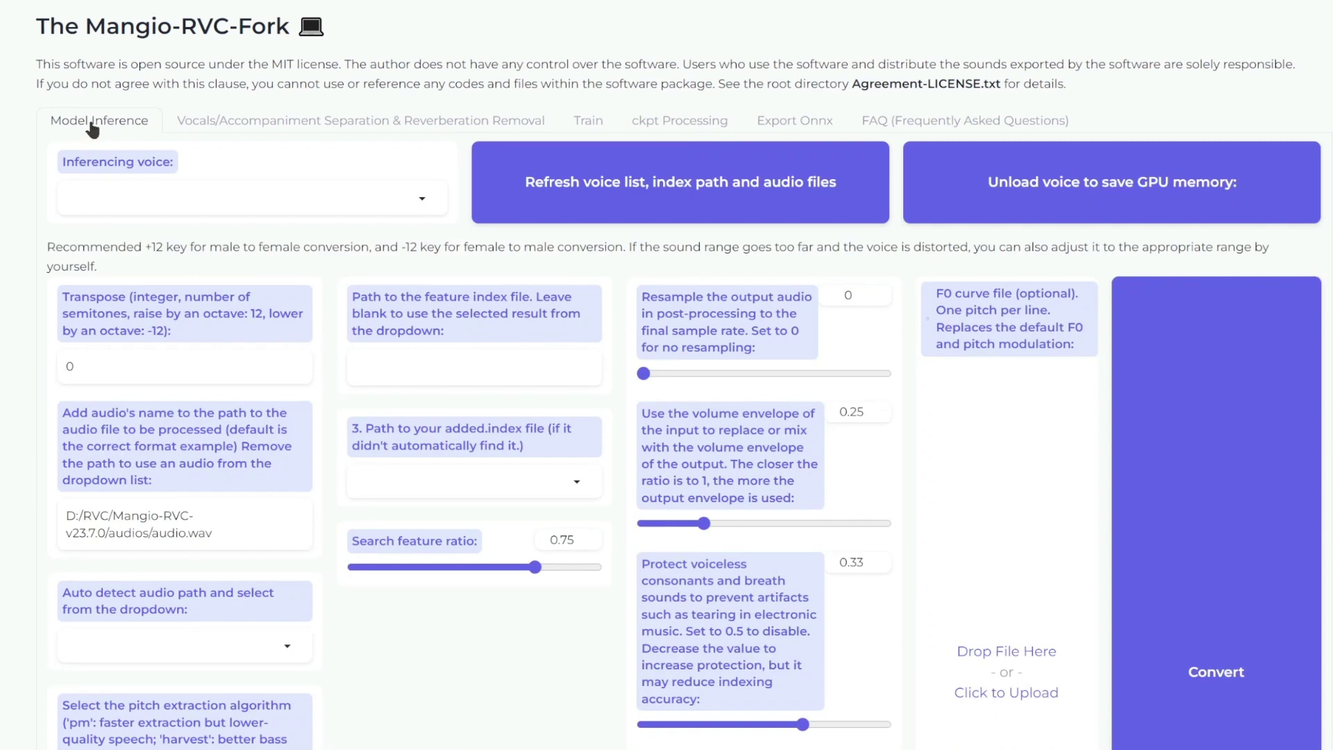
{"action": "left_click", "coordinate": [409, 200]}
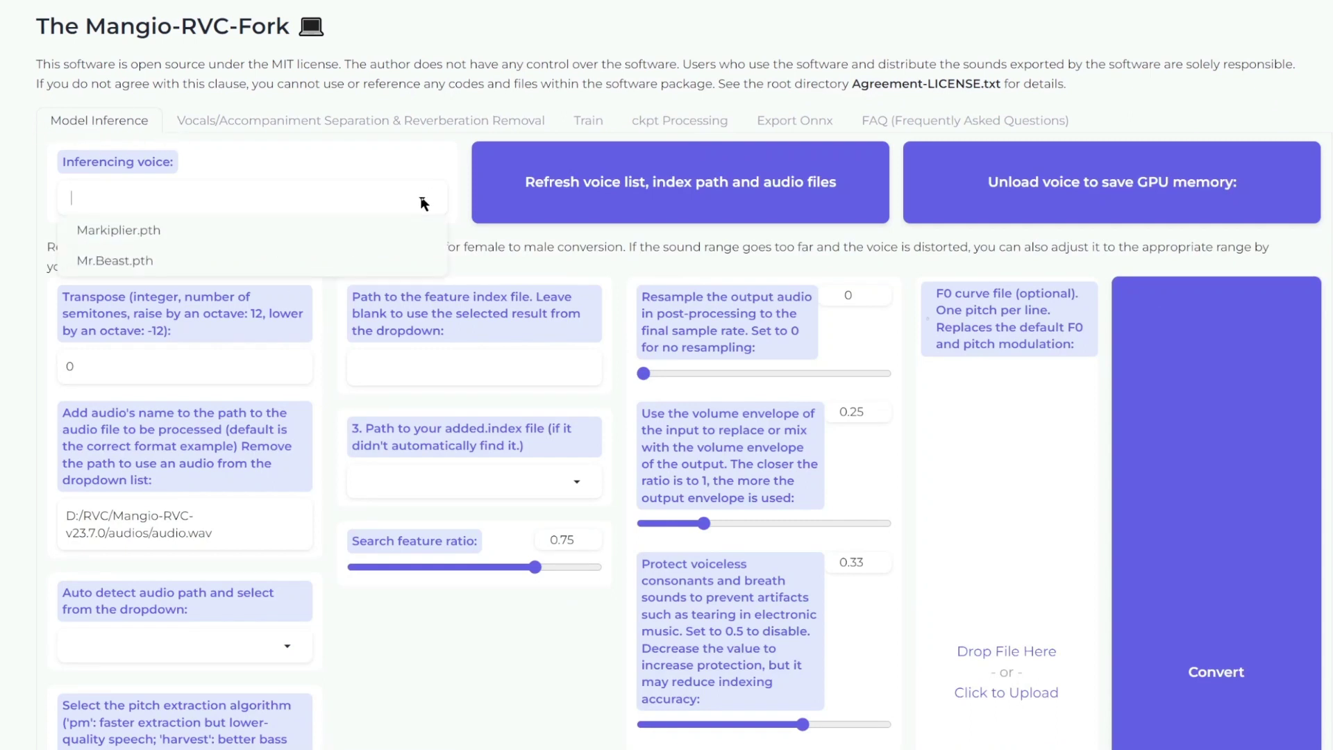
{"action": "left_click", "coordinate": [566, 189]}
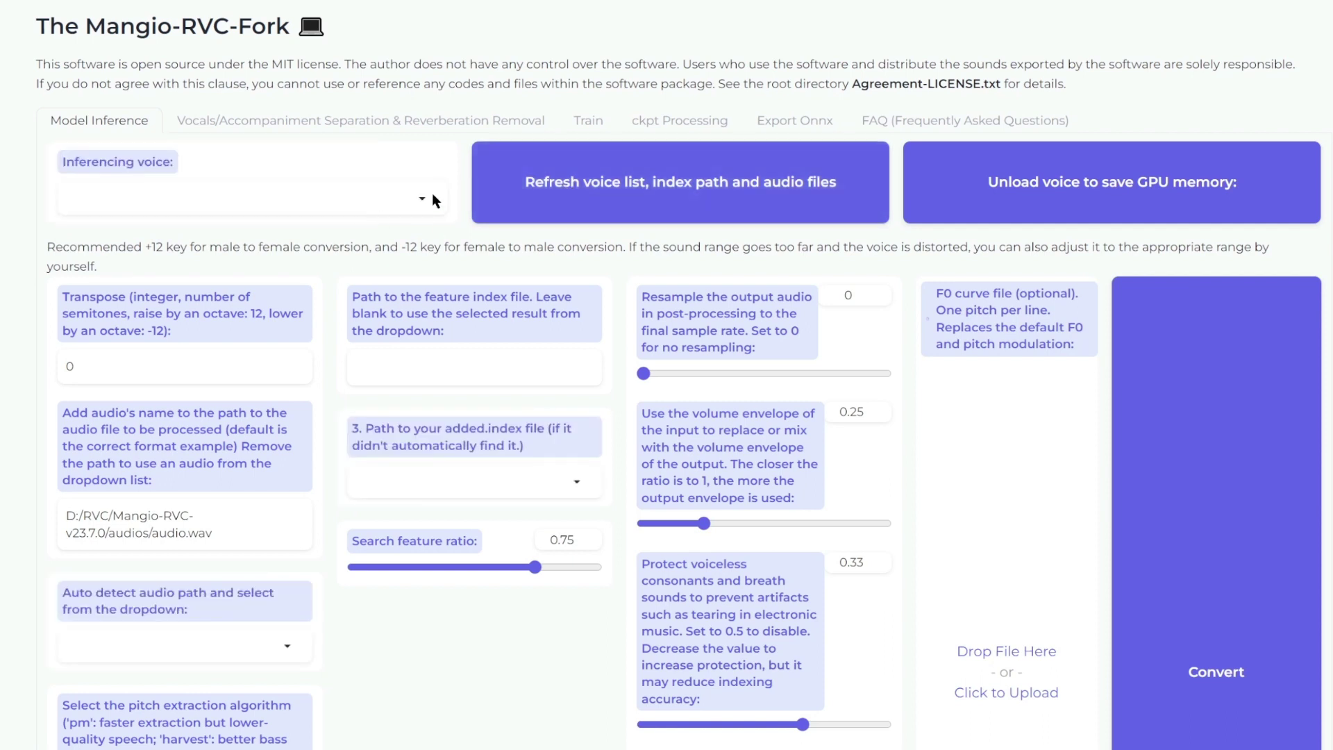
{"action": "left_click", "coordinate": [421, 201]}
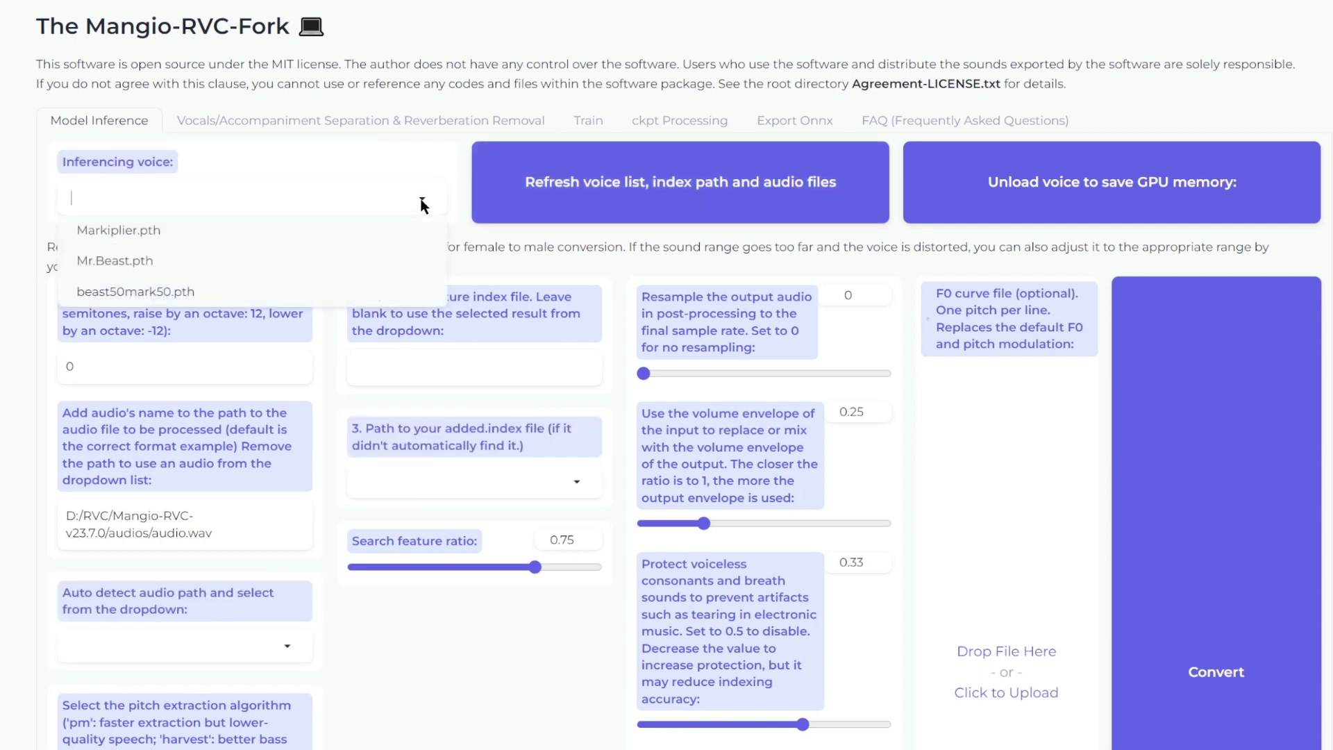
{"action": "left_click", "coordinate": [151, 292]}
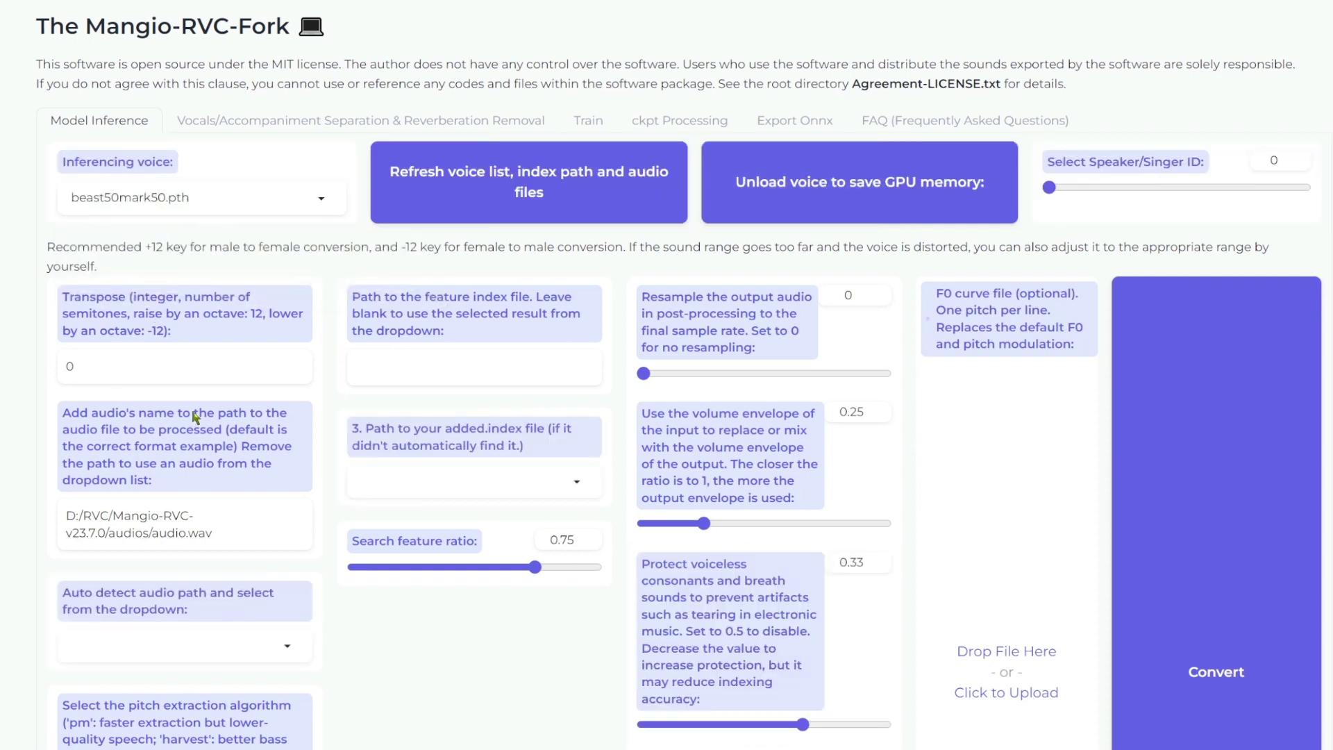
{"action": "scroll", "coordinate": [198, 434], "scroll_direction": "down", "scroll_amount": 2}
Open the Mangio-RVC-v23.7.0 audios folder and play my_recording.wav.
{"action": "key", "text": "alt+Tab"}
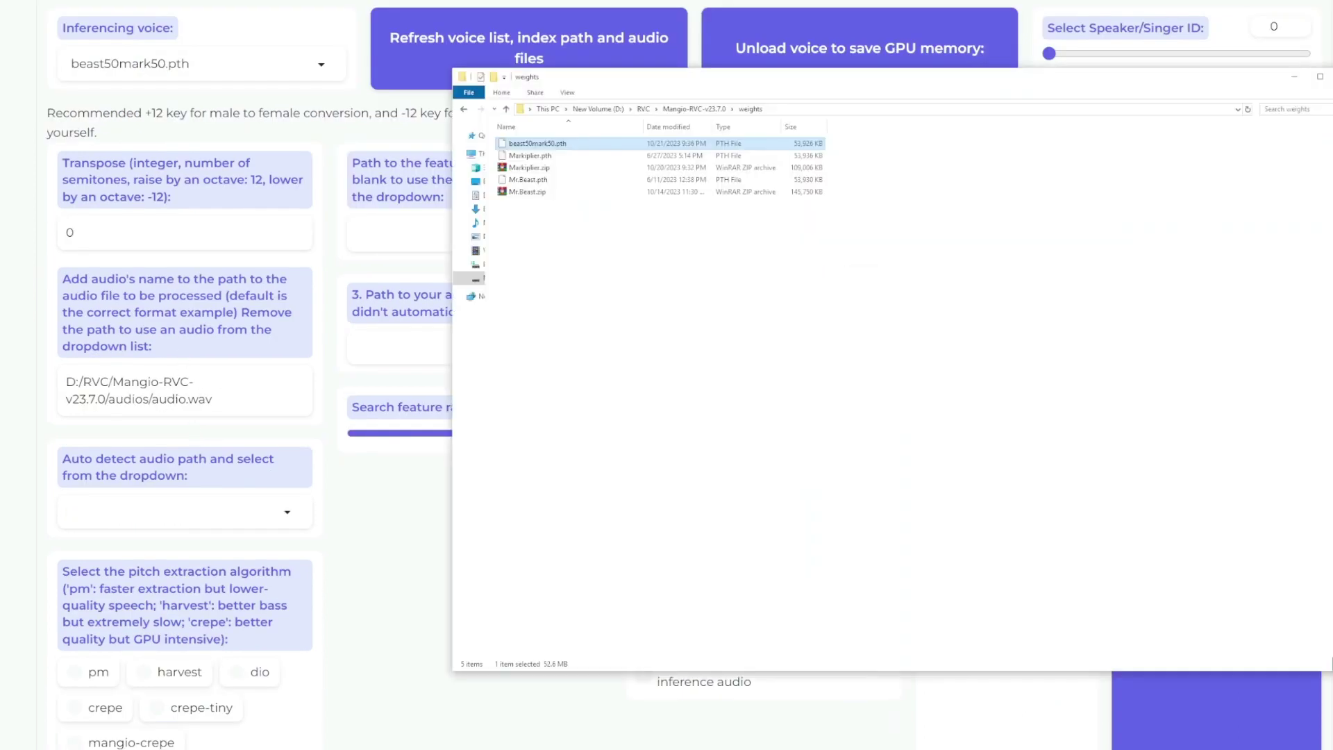
{"action": "left_click", "coordinate": [700, 268]}
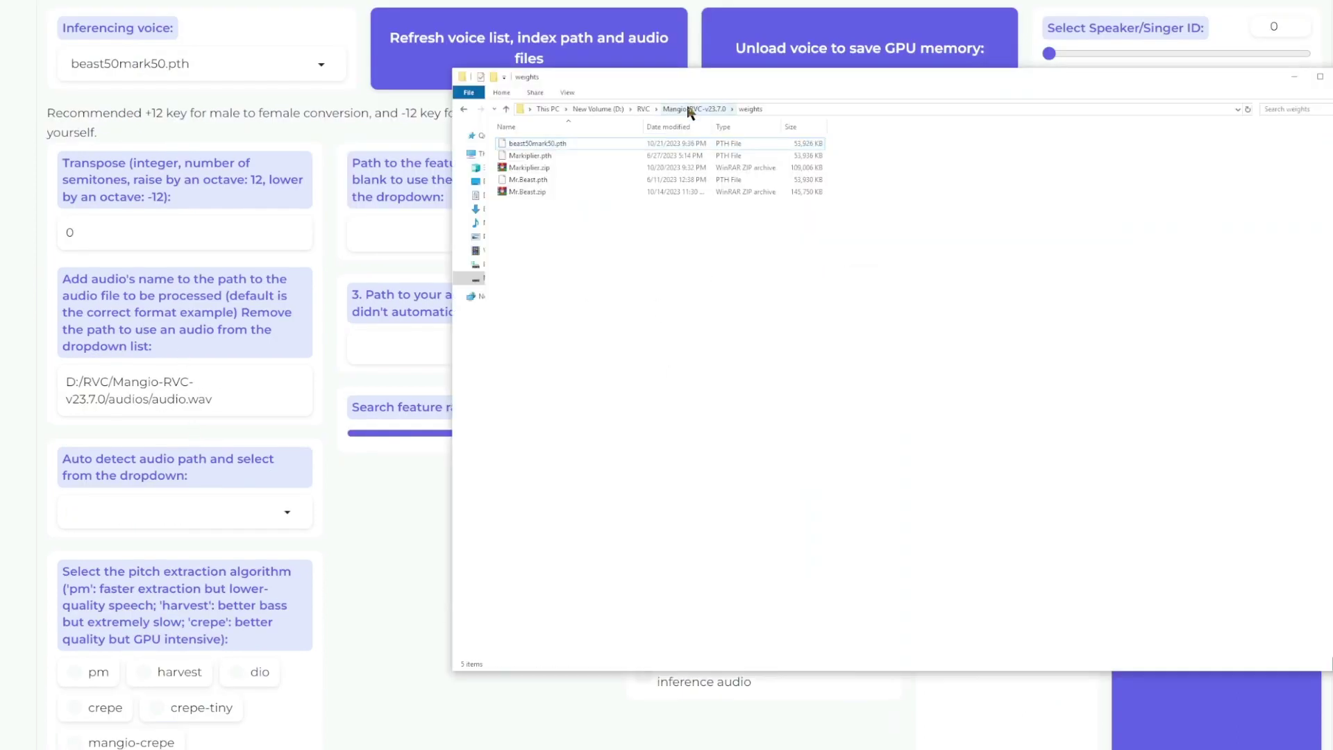
{"action": "left_click", "coordinate": [690, 110]}
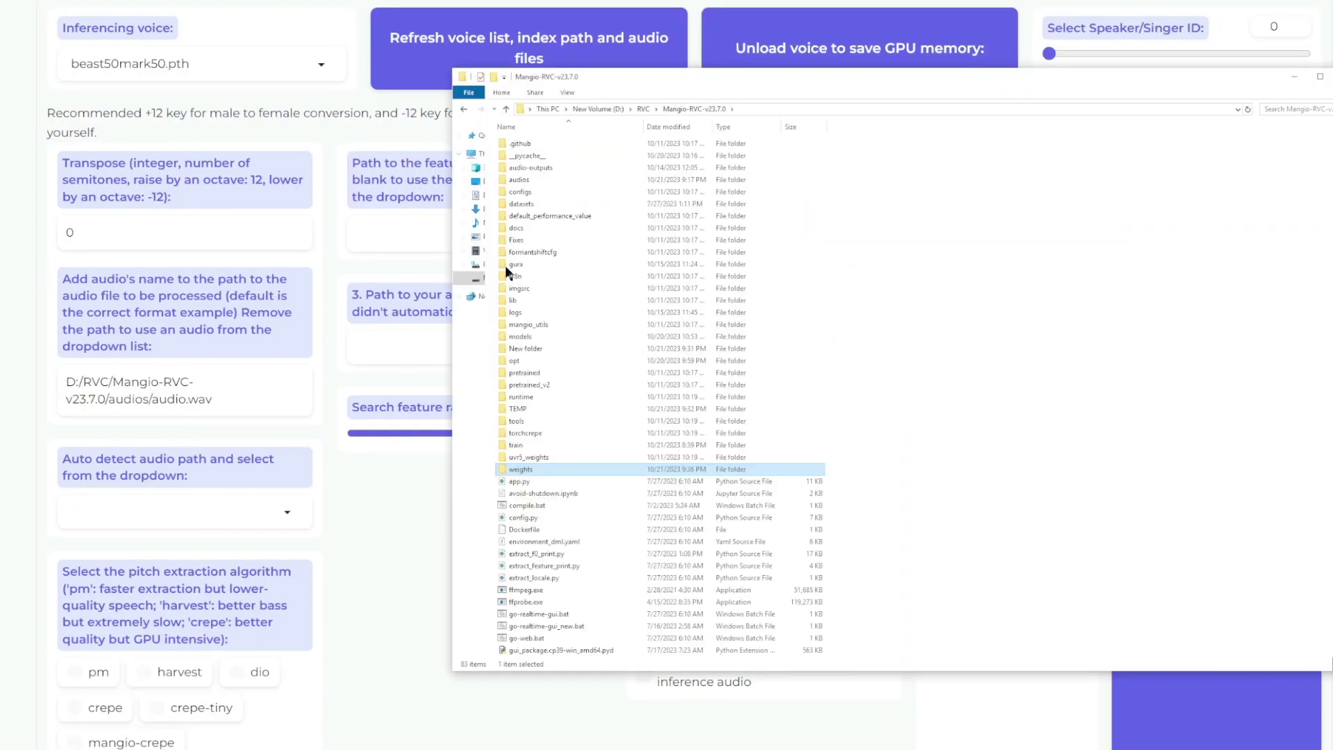
{"action": "left_click", "coordinate": [518, 181]}
{"action": "double_click", "coordinate": [518, 181]}
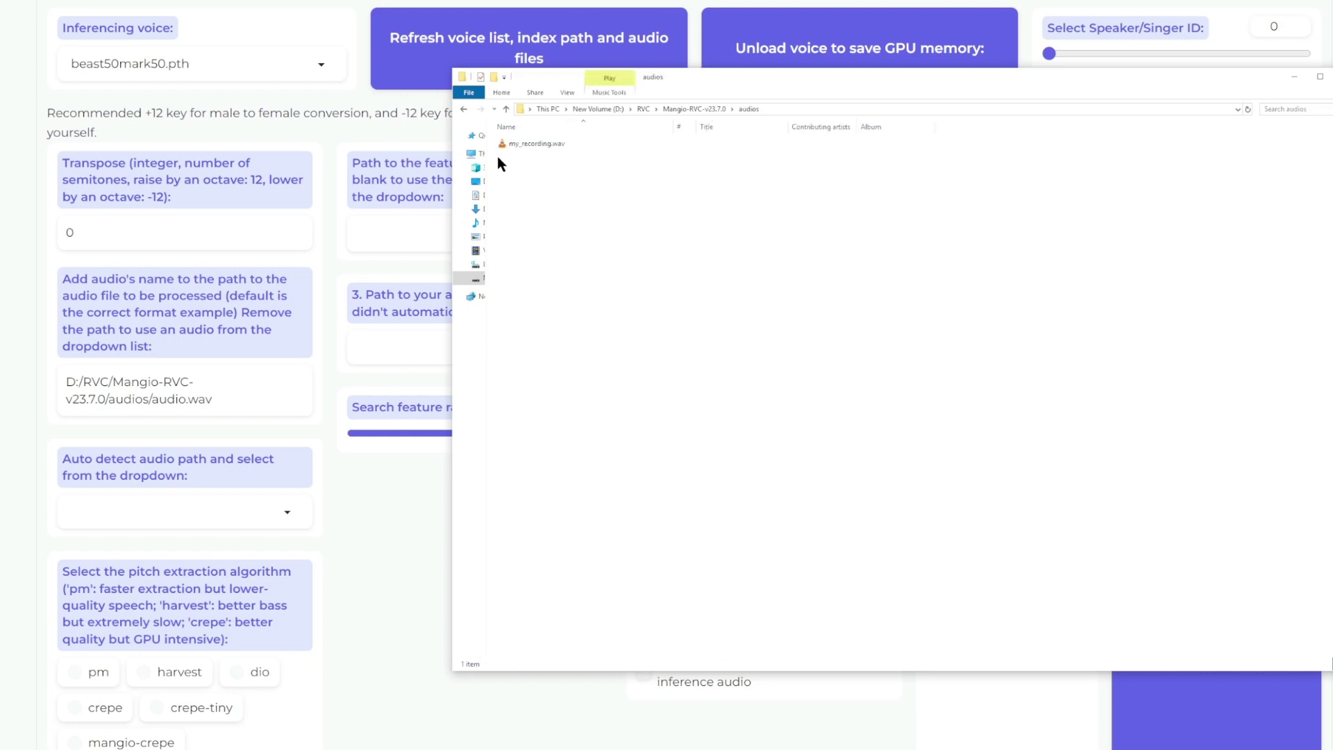
{"action": "double_click", "coordinate": [541, 144]}
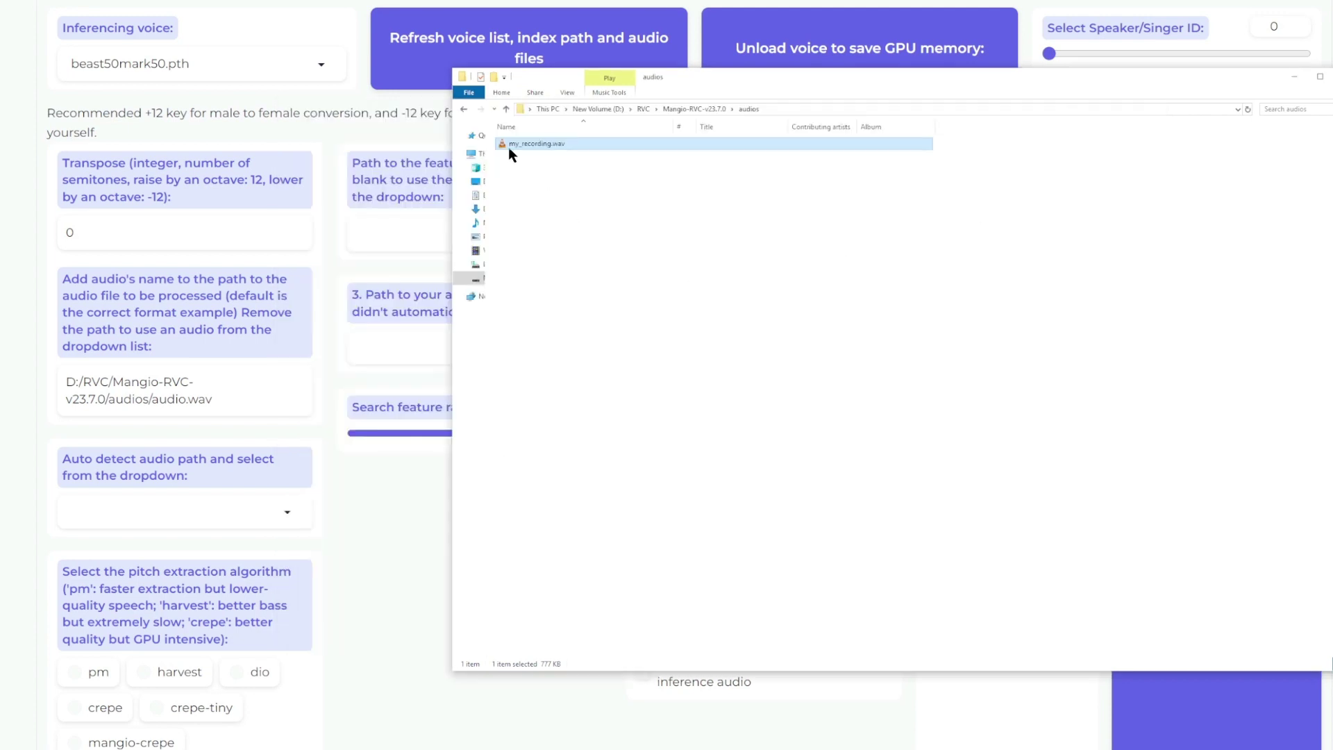
Paste my_recording.wav's path into the audio-to-process field, replacing the old path.
{"action": "right_click", "coordinate": [531, 151]}
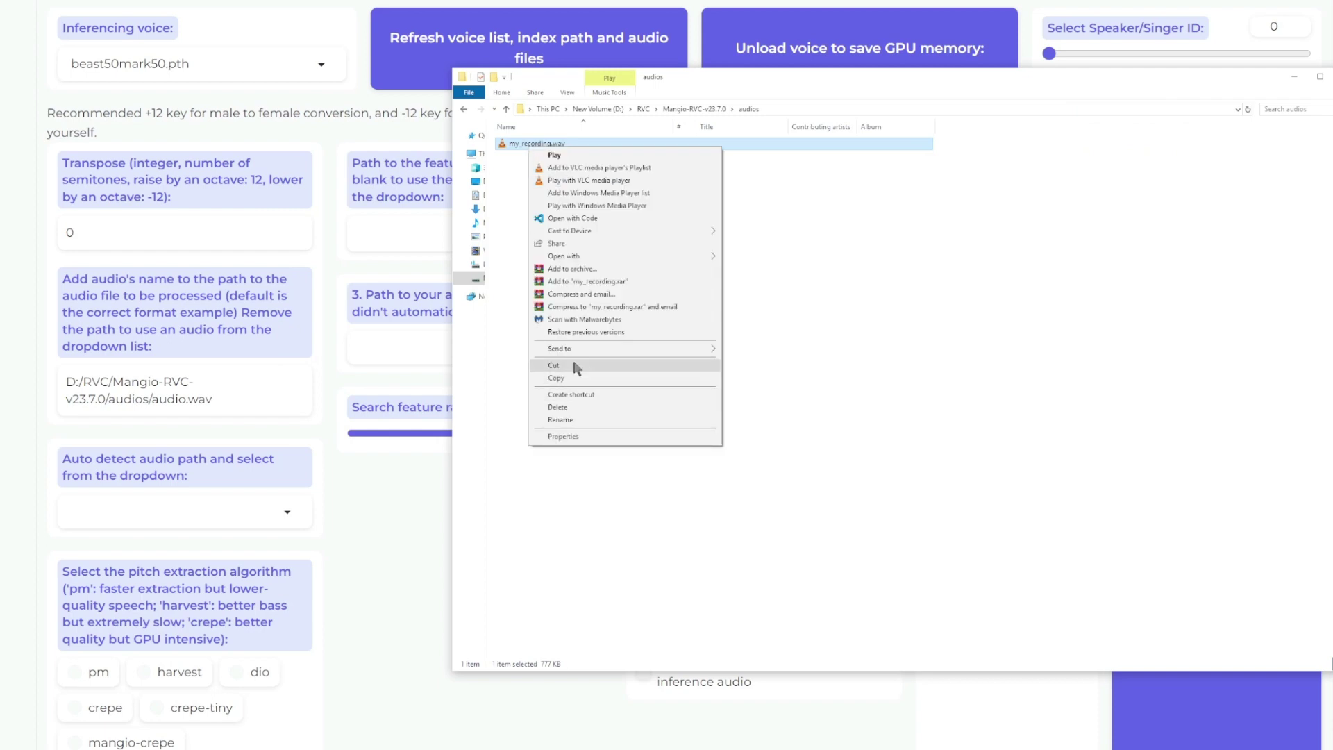
{"action": "left_click", "coordinate": [556, 377]}
{"action": "left_click", "coordinate": [238, 400]}
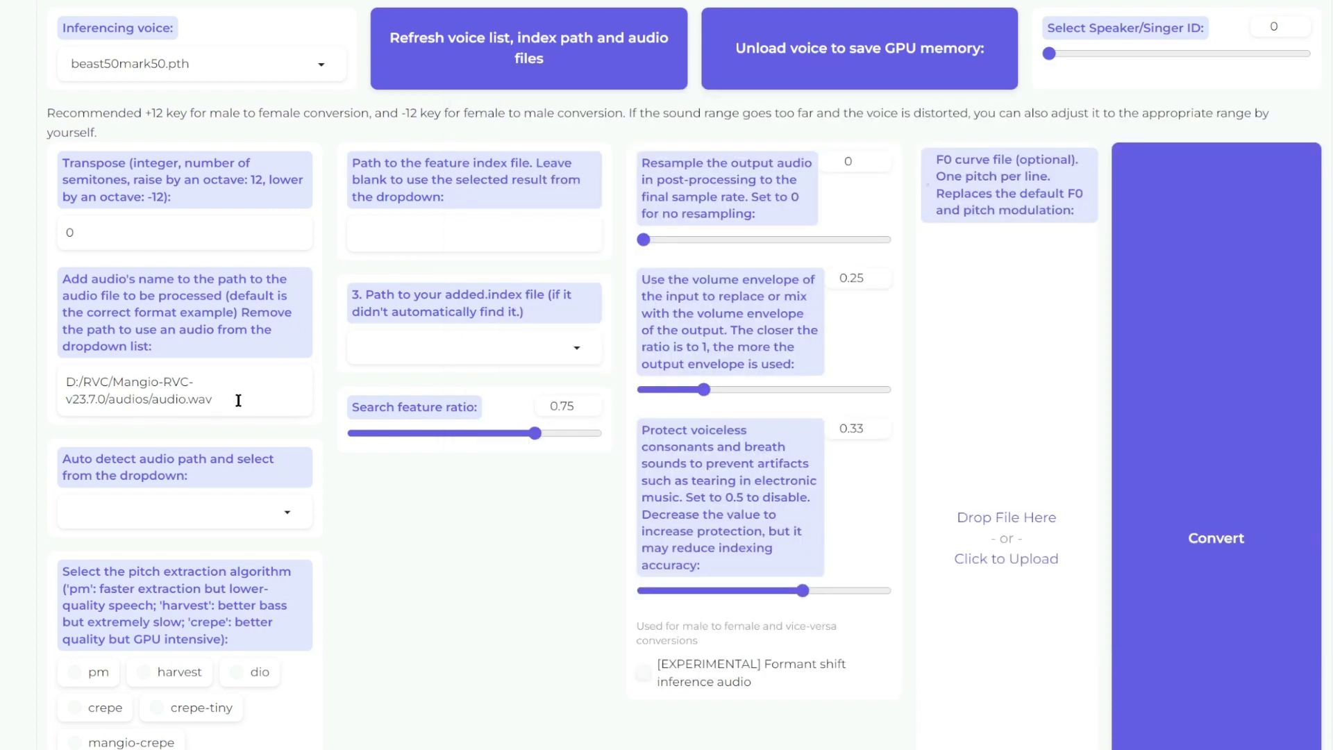
{"action": "key", "text": "ctrl+a"}
{"action": "type", "text": "D:\\RVC\\Mangio-RVC-v23.7.0\\audios\\my_recording.wav"}
{"action": "scroll", "coordinate": [32, 397], "scroll_direction": "up", "scroll_amount": 2}
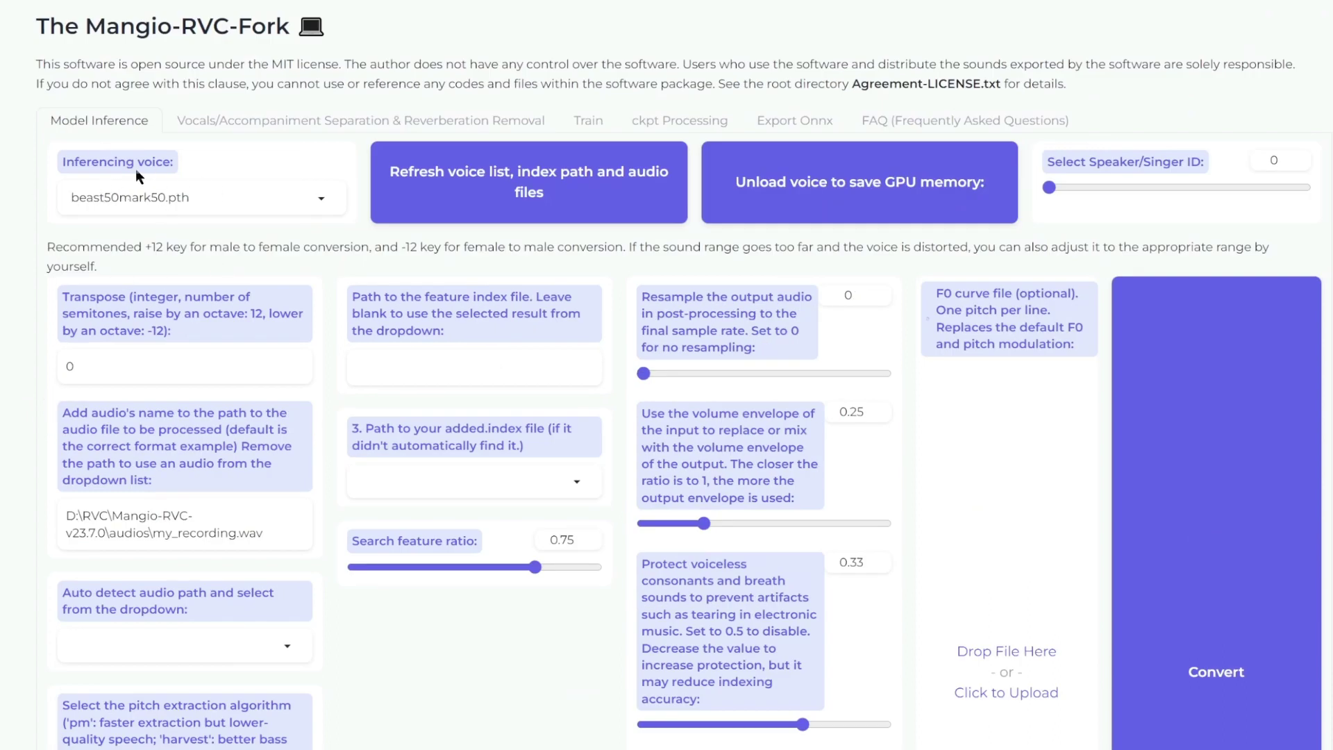
Convert my_recording.wav with the Mr.Beast.pth voice and listen to the output.
{"action": "left_click", "coordinate": [322, 203]}
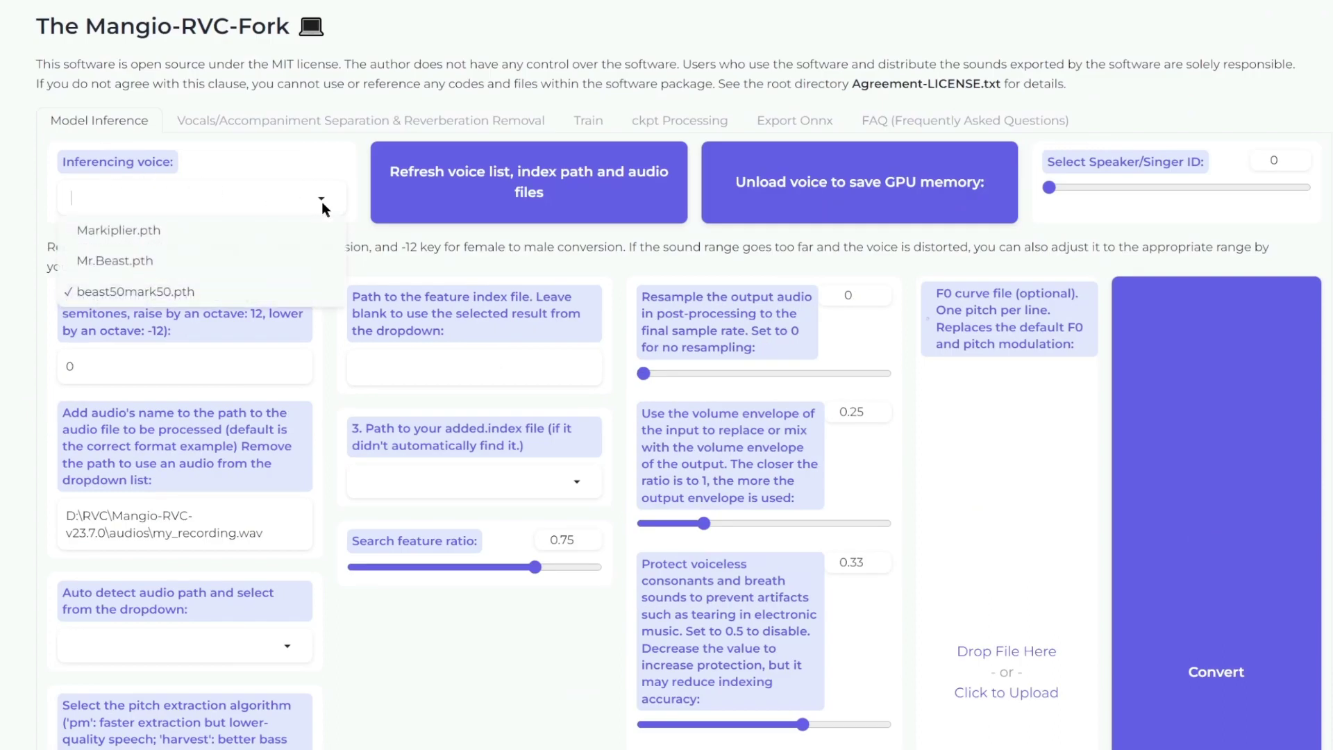
{"action": "left_click", "coordinate": [109, 264]}
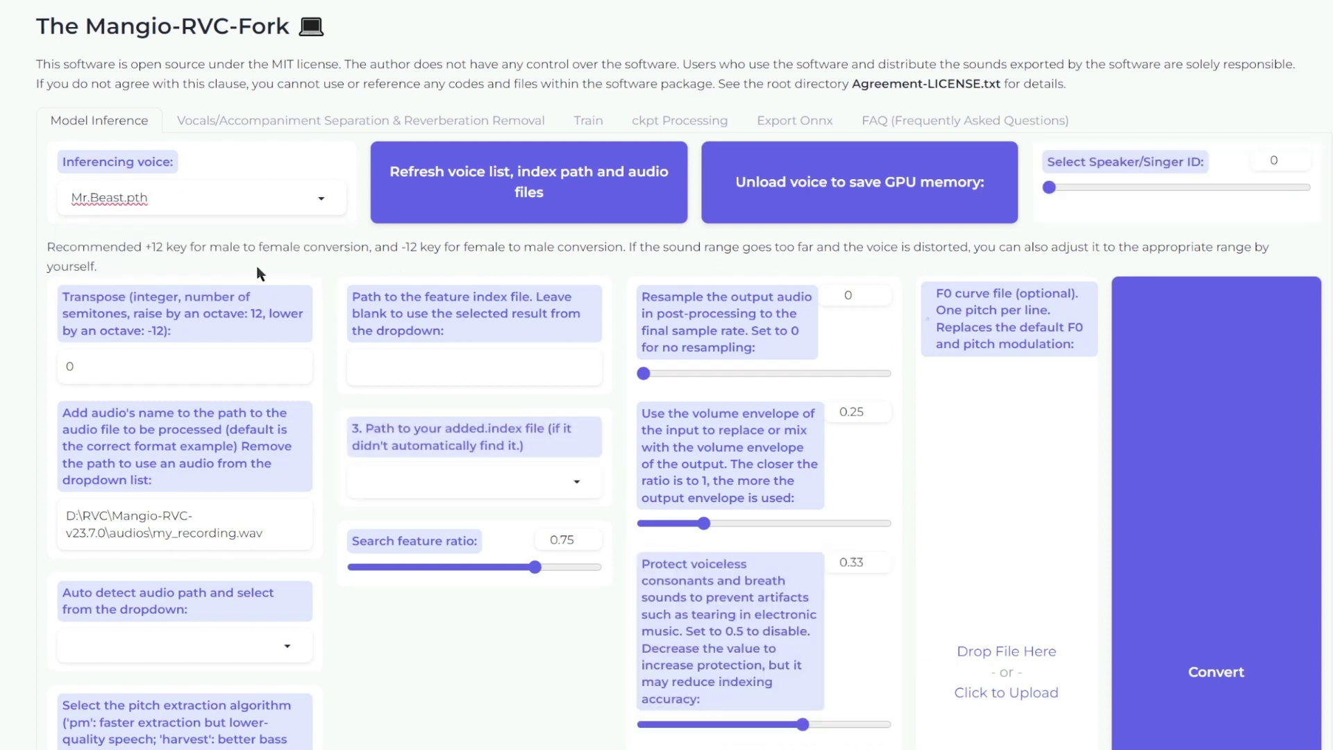
{"action": "scroll", "coordinate": [1173, 278], "scroll_direction": "down", "scroll_amount": 8}
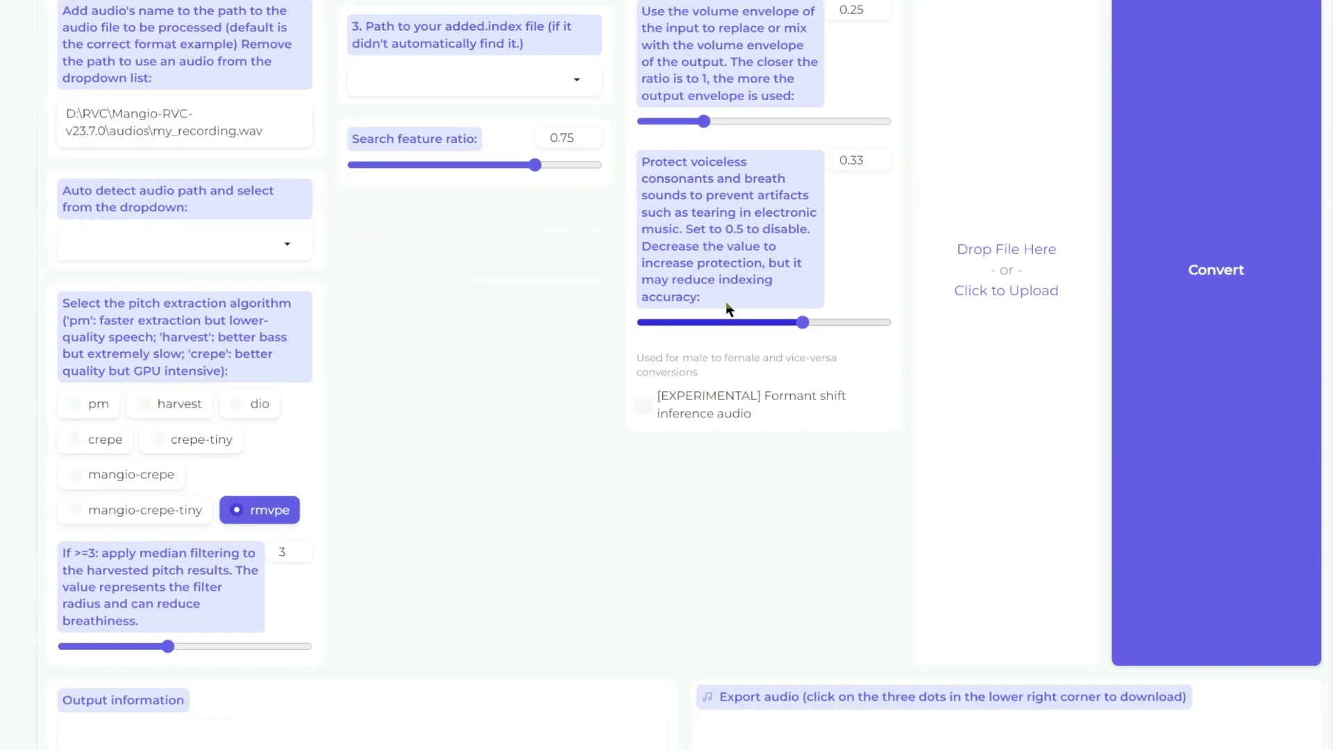
{"action": "left_click", "coordinate": [1176, 255]}
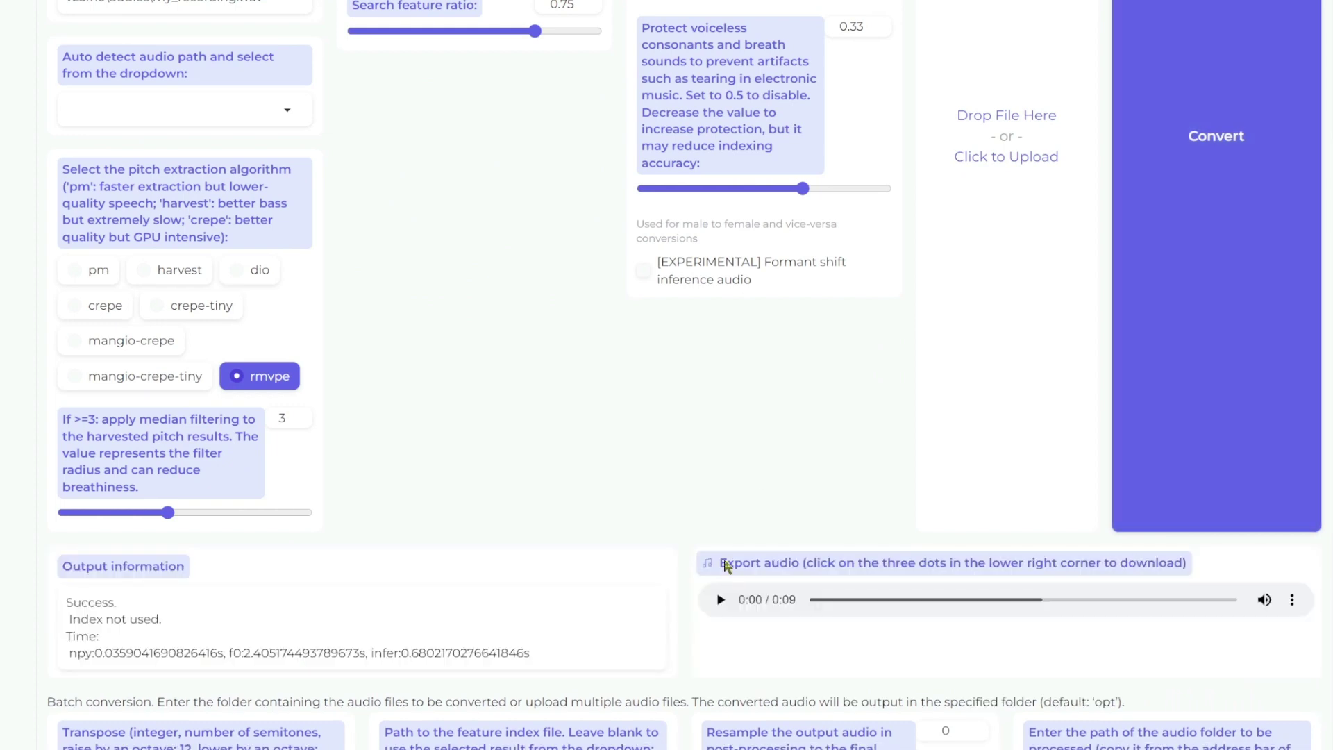
{"action": "left_click", "coordinate": [719, 600]}
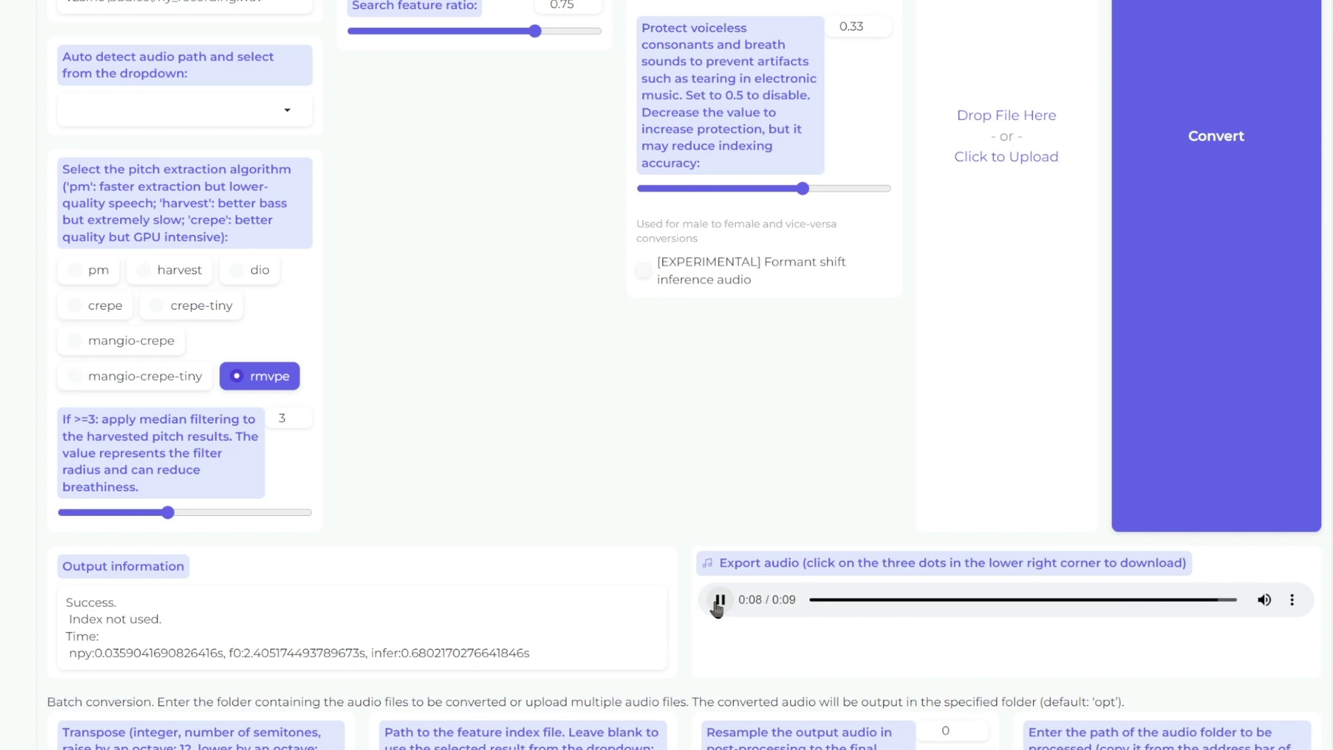
{"action": "scroll", "coordinate": [310, 447], "scroll_direction": "up", "scroll_amount": 8}
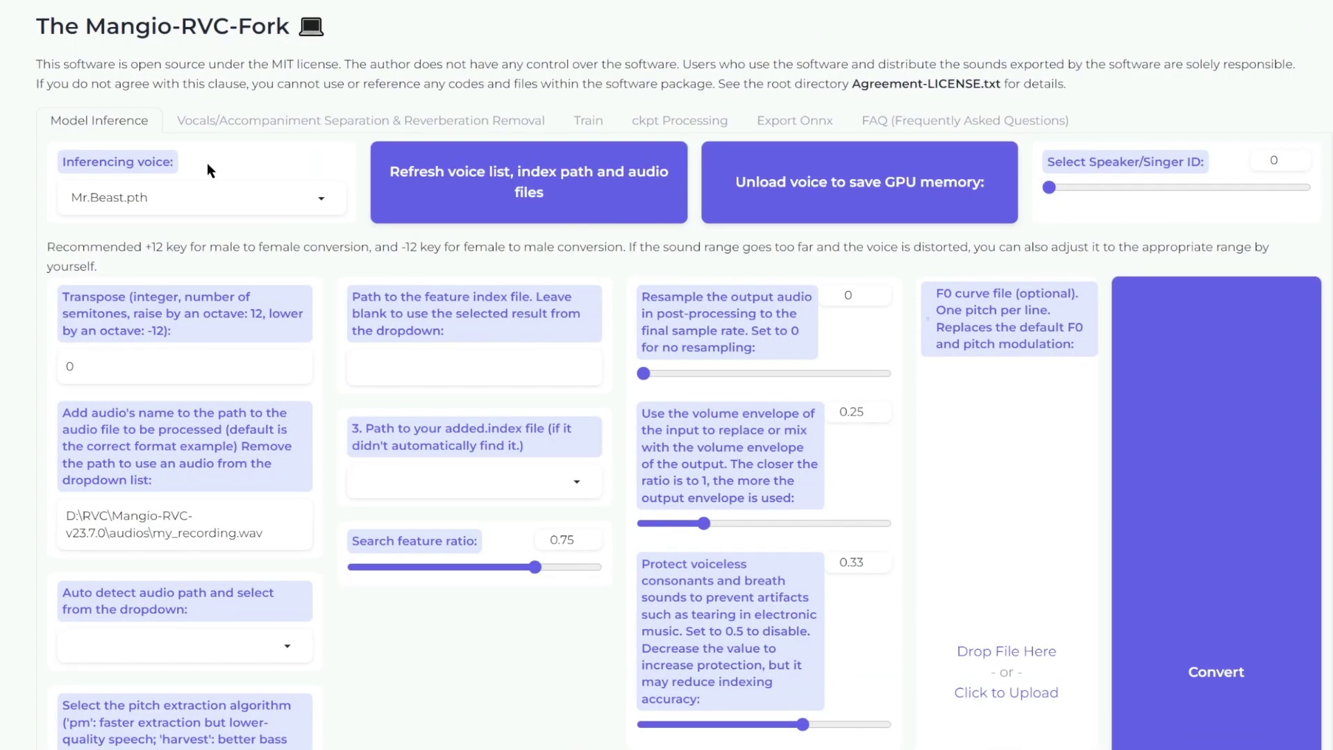
Convert the recording with the Markiplier.pth voice and play the 9-second result.
{"action": "left_click", "coordinate": [327, 199]}
{"action": "left_click", "coordinate": [129, 241]}
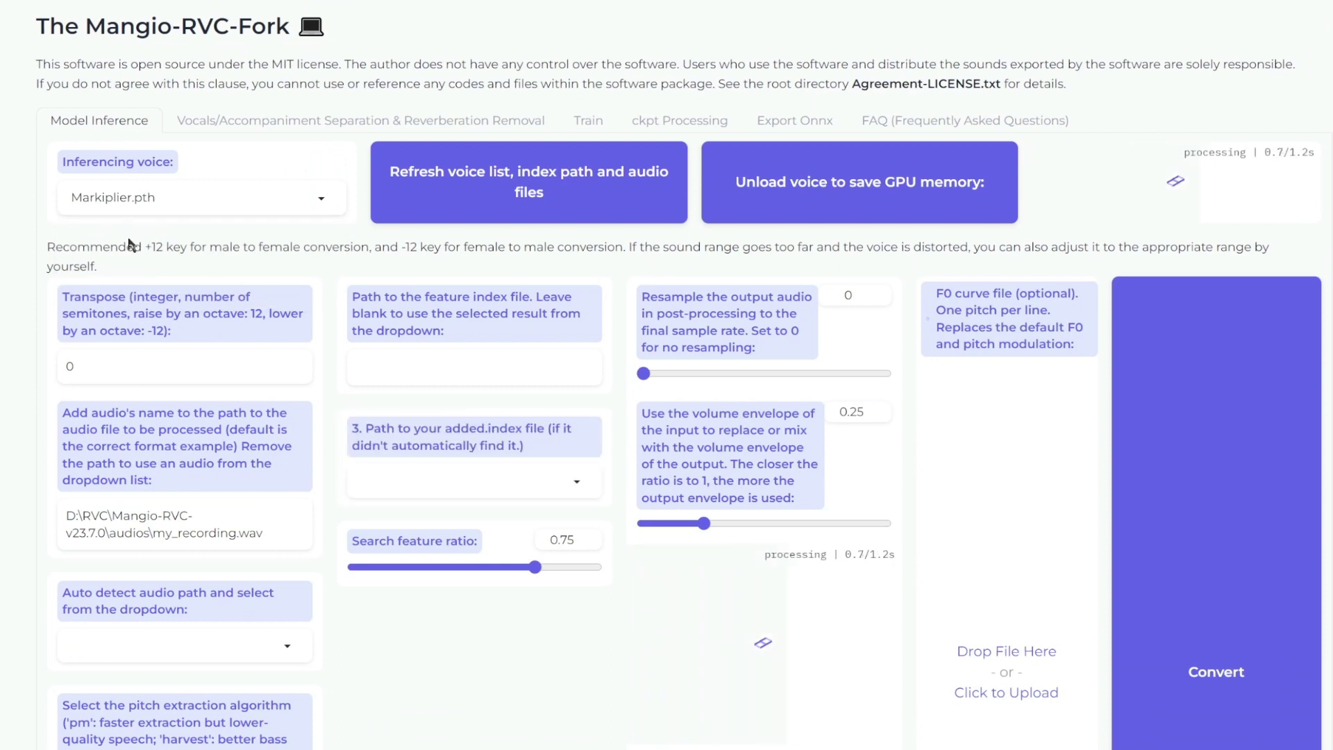
{"action": "scroll", "coordinate": [845, 240], "scroll_direction": "down", "scroll_amount": 8}
{"action": "left_click", "coordinate": [1175, 375]}
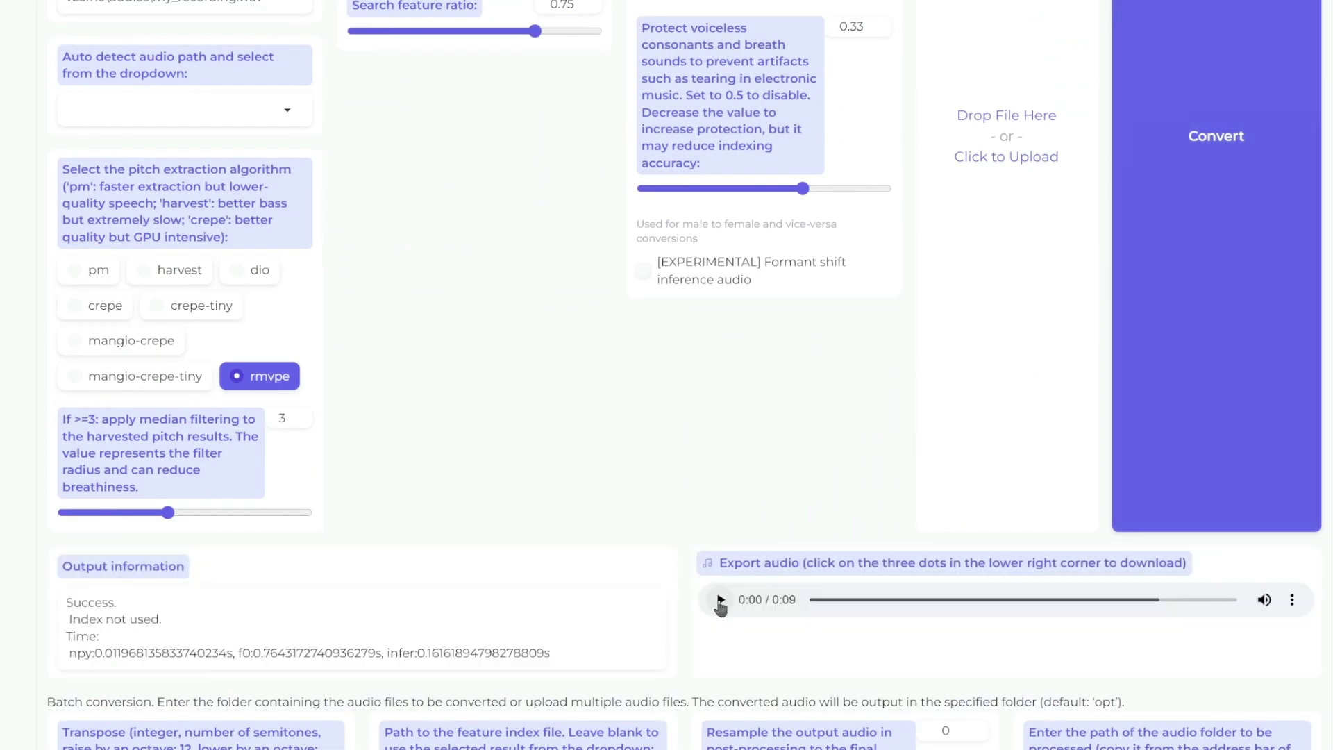
{"action": "left_click", "coordinate": [720, 600]}
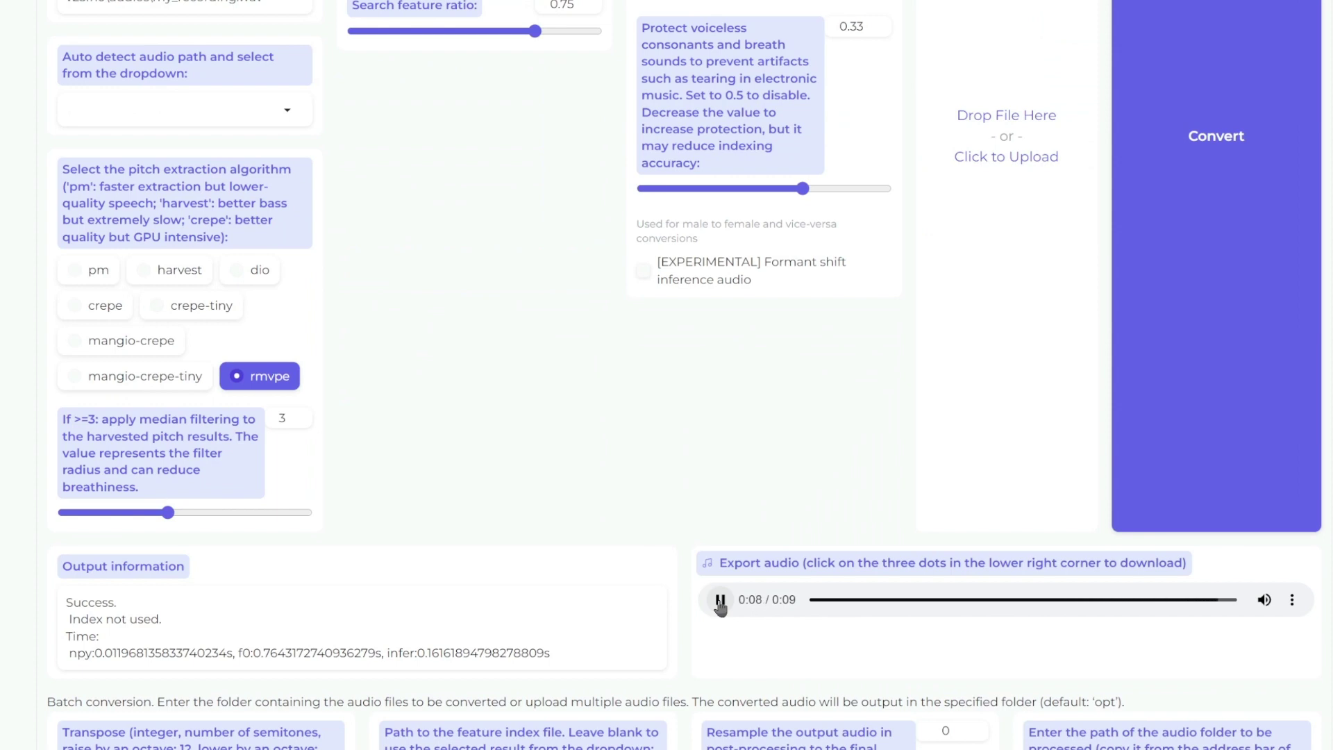
{"action": "scroll", "coordinate": [467, 390], "scroll_direction": "up", "scroll_amount": 8}
Load beast50mark50.pth, convert my_recording.wav, and play the 9-second output clip.
{"action": "left_click", "coordinate": [296, 206]}
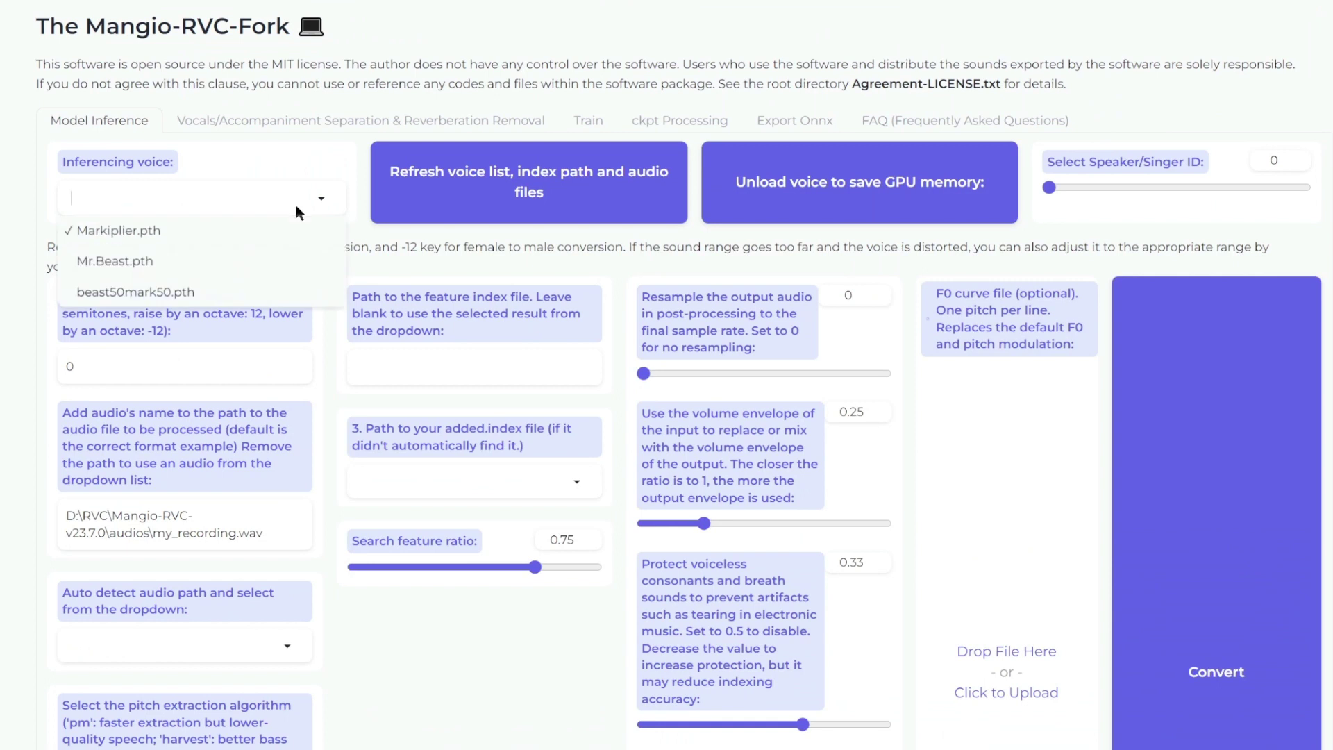
{"action": "left_click", "coordinate": [167, 293]}
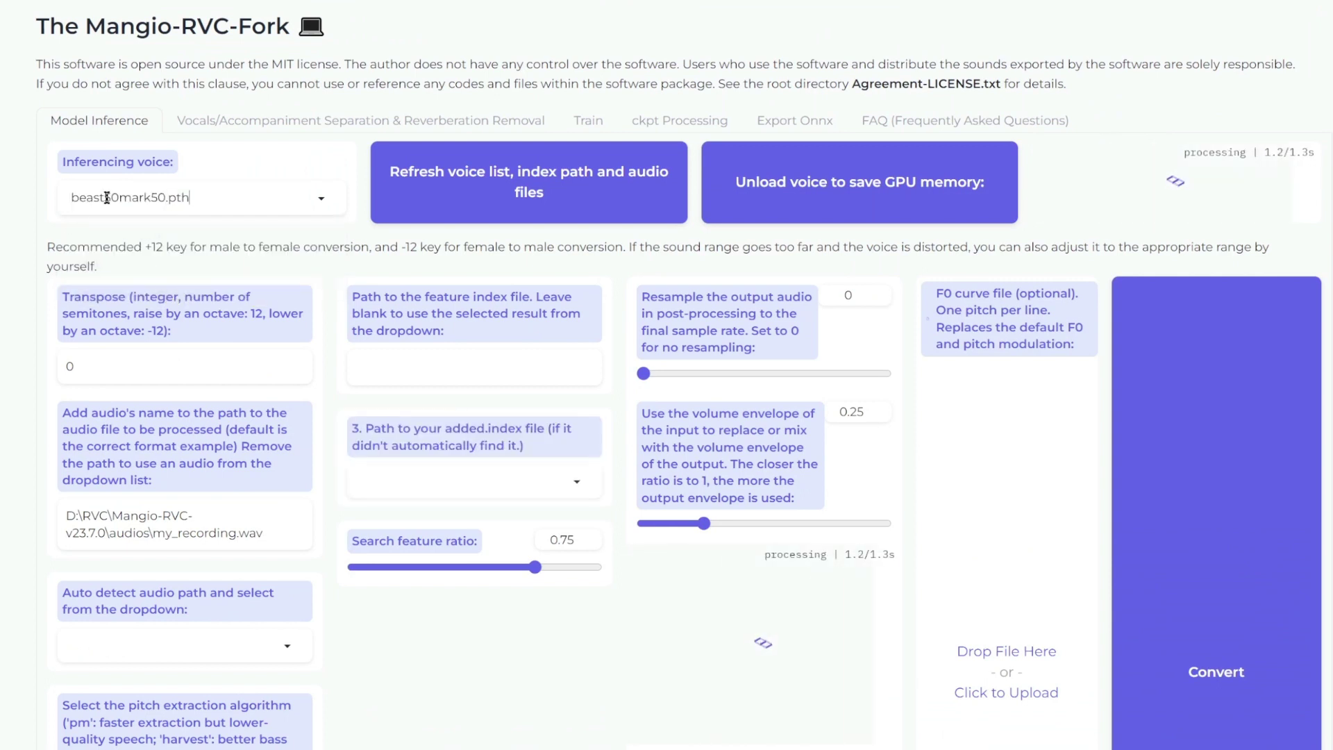
{"action": "scroll", "coordinate": [973, 408], "scroll_direction": "down", "scroll_amount": 8}
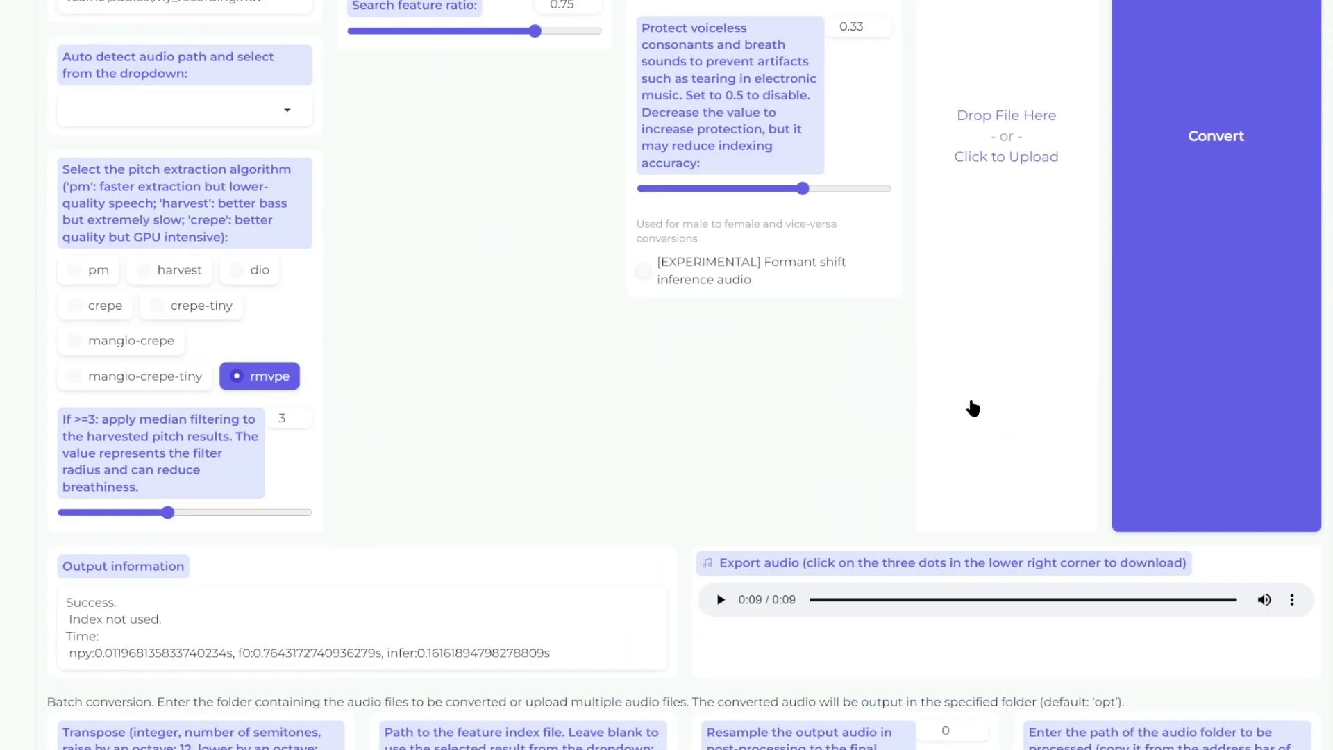
{"action": "left_click", "coordinate": [1166, 268]}
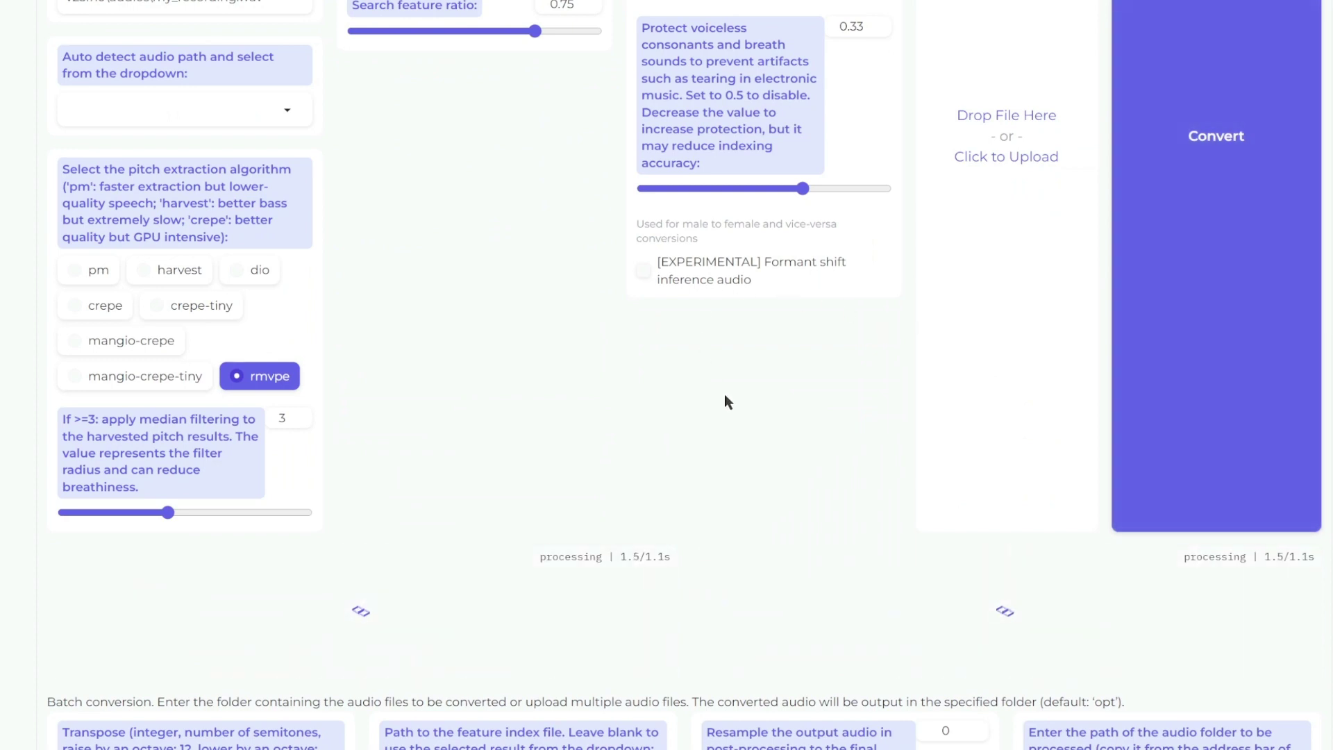
{"action": "left_click", "coordinate": [720, 600]}
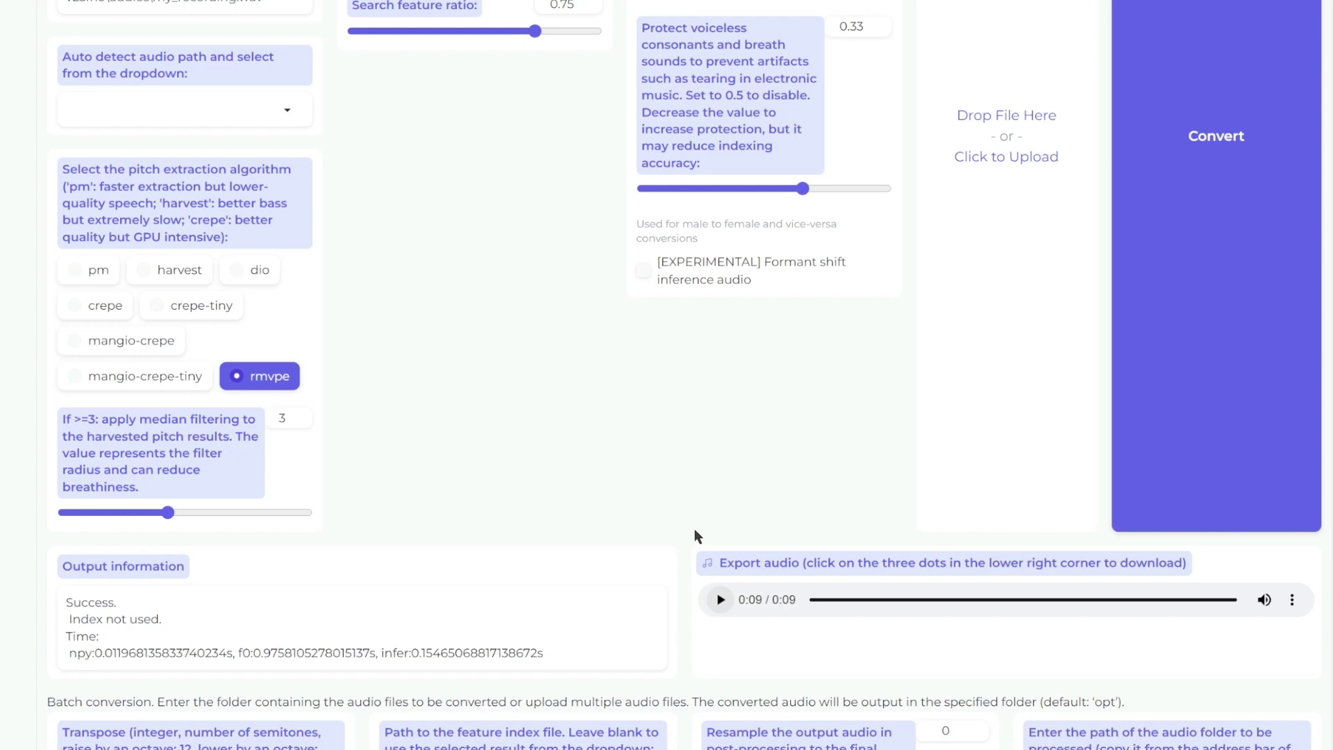
{"action": "scroll", "coordinate": [697, 536], "scroll_direction": "up", "scroll_amount": 8}
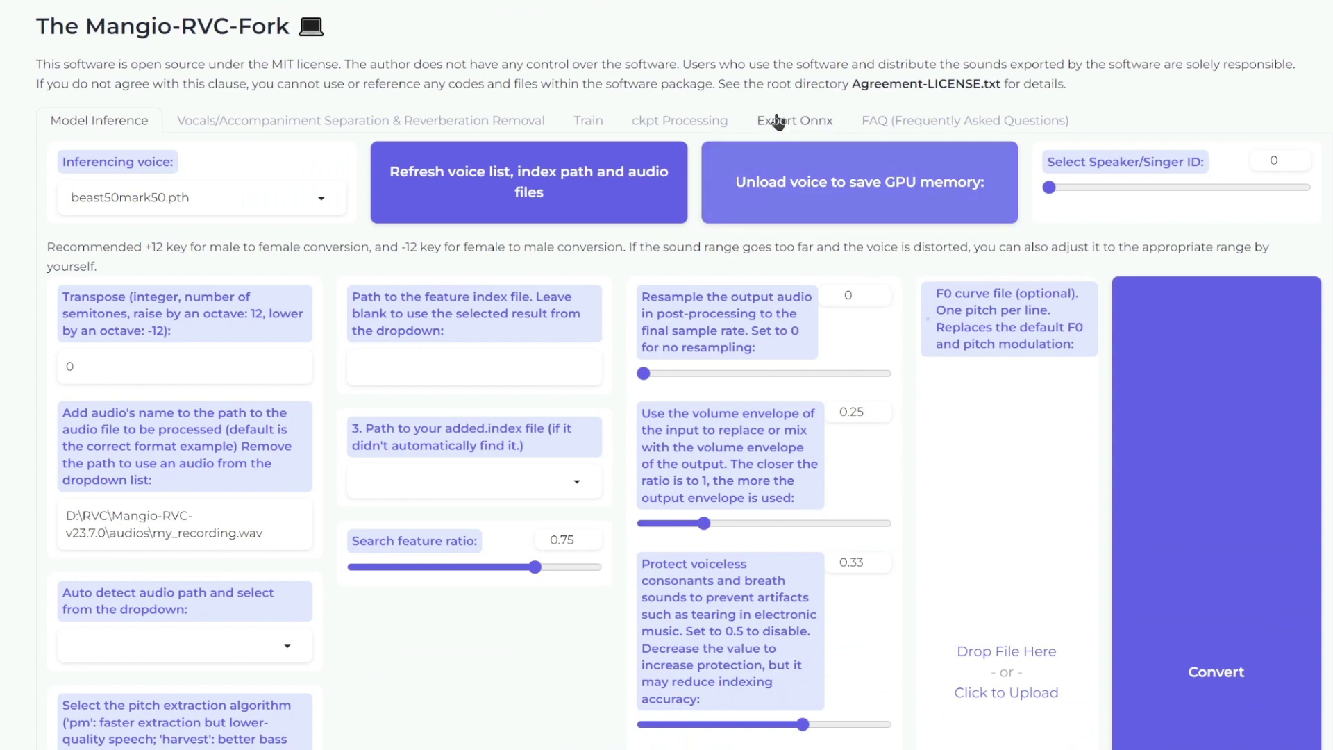
Fuse the models at Model A weight 0.25 into beast25mark75.
{"action": "left_click", "coordinate": [680, 121]}
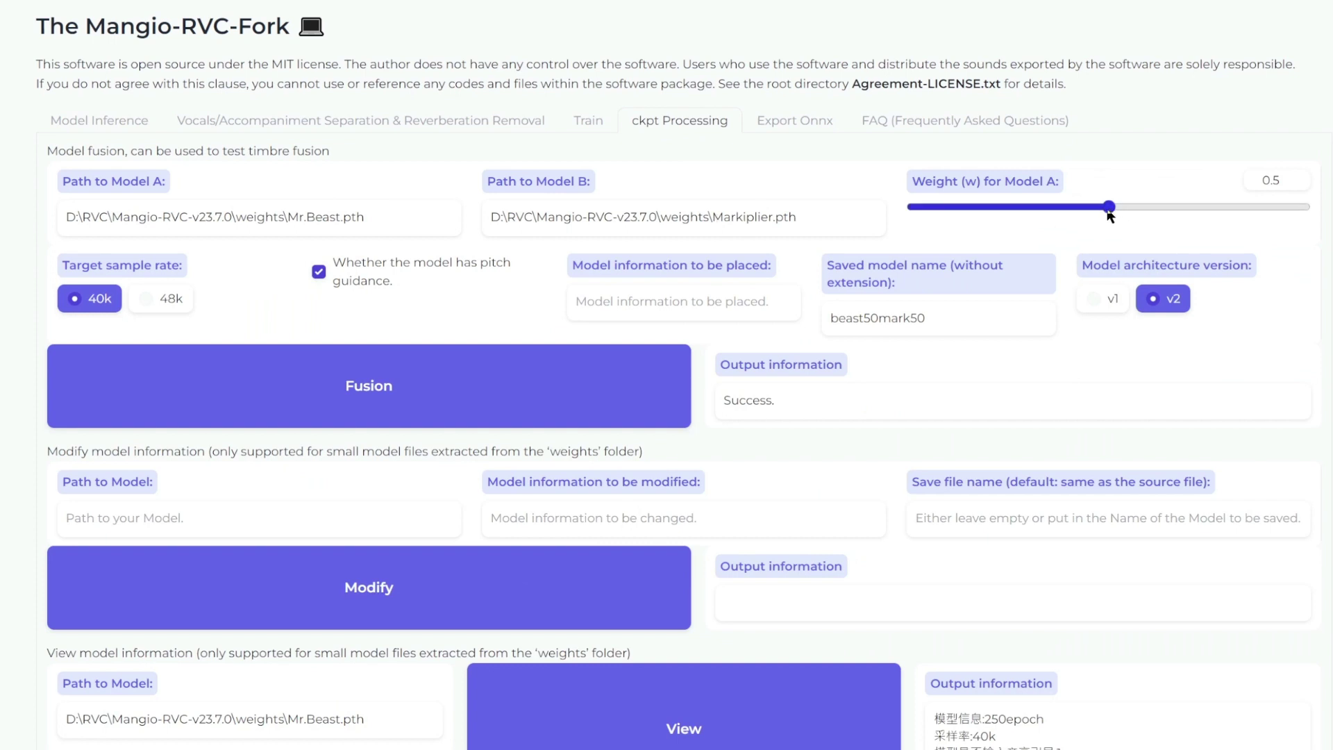
{"action": "left_click_drag", "start_coordinate": [1109, 208], "coordinate": [1014, 213]}
{"action": "left_click_drag", "start_coordinate": [867, 318], "coordinate": [940, 320]}
{"action": "type", "text": "225"}
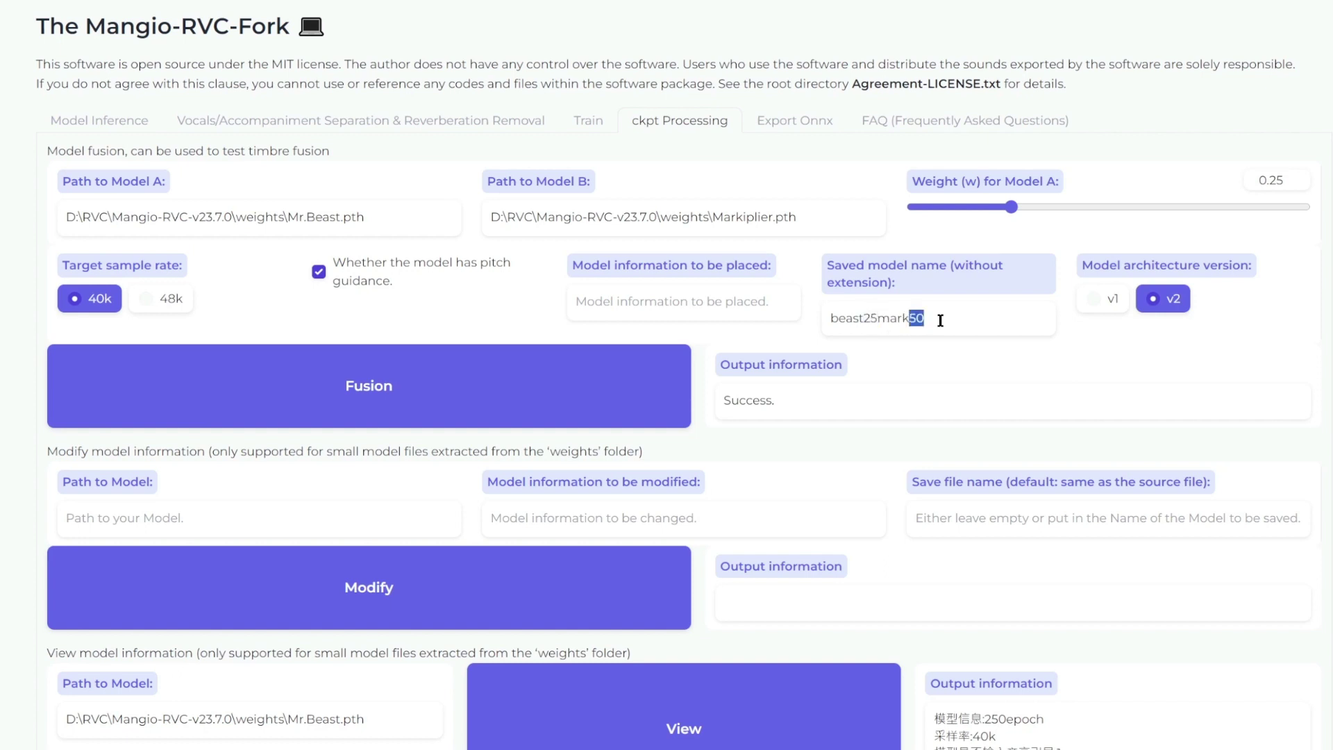
{"action": "type", "text": "75"}
{"action": "left_click", "coordinate": [535, 396]}
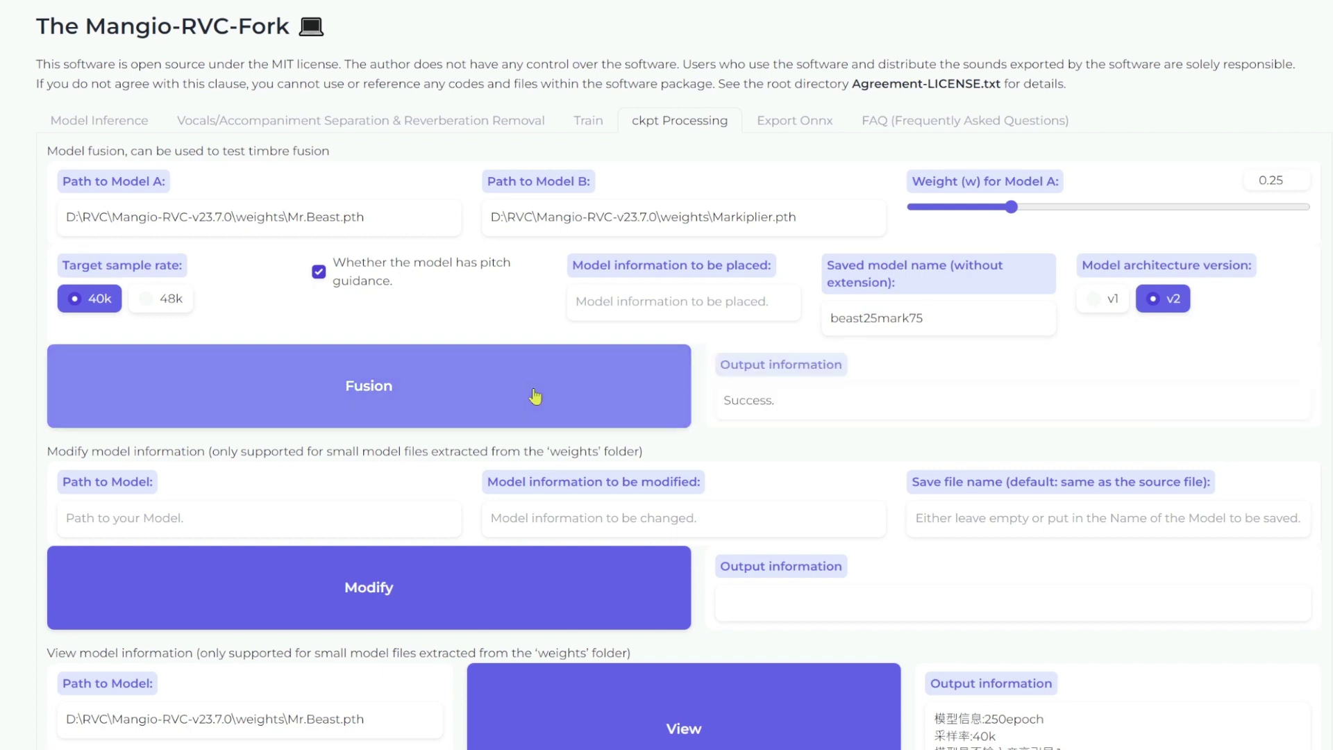
Fuse the models at Model A weight 0.75 into beast75mark25.
{"action": "left_click_drag", "start_coordinate": [1011, 212], "coordinate": [1208, 216]}
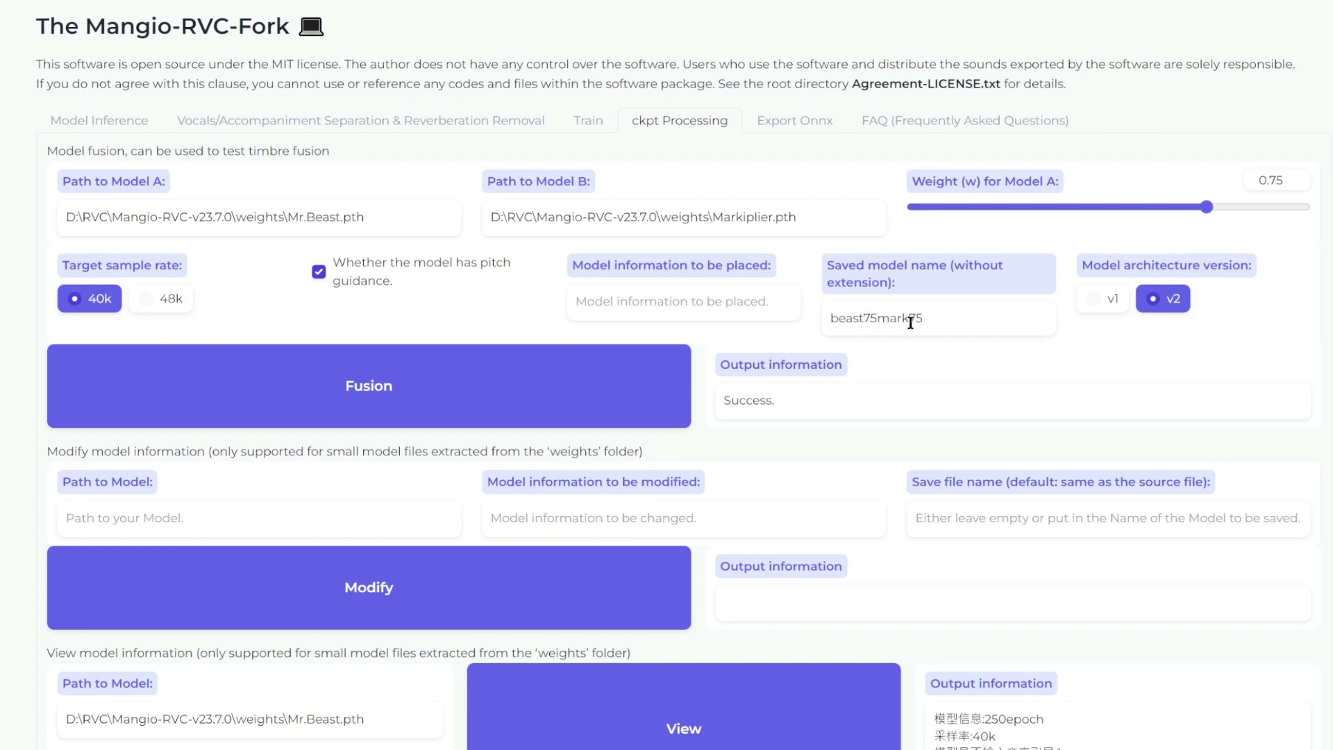
{"action": "left_click_drag", "start_coordinate": [909, 322], "coordinate": [984, 324]}
{"action": "type", "text": "25"}
{"action": "left_click", "coordinate": [381, 388]}
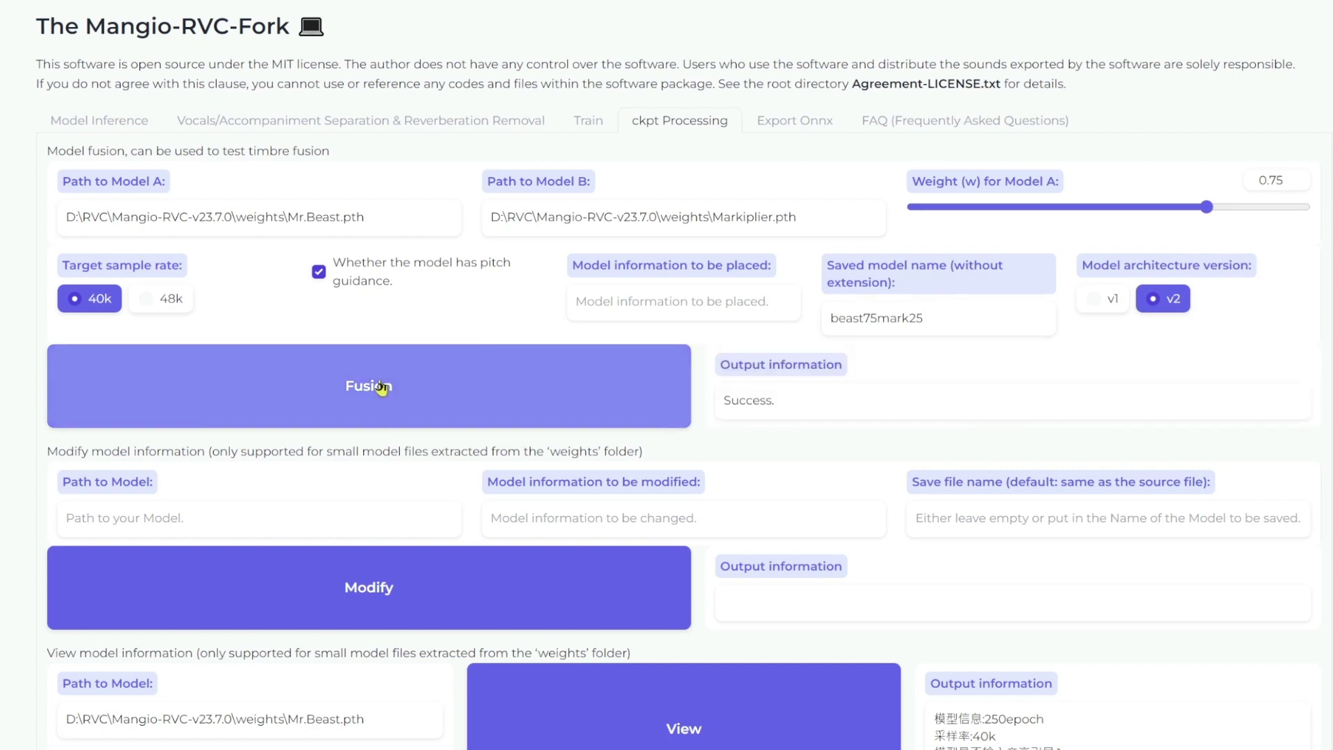
In Model Inference, refresh the voice list and select beast25mark75.pth.
{"action": "left_click", "coordinate": [96, 119]}
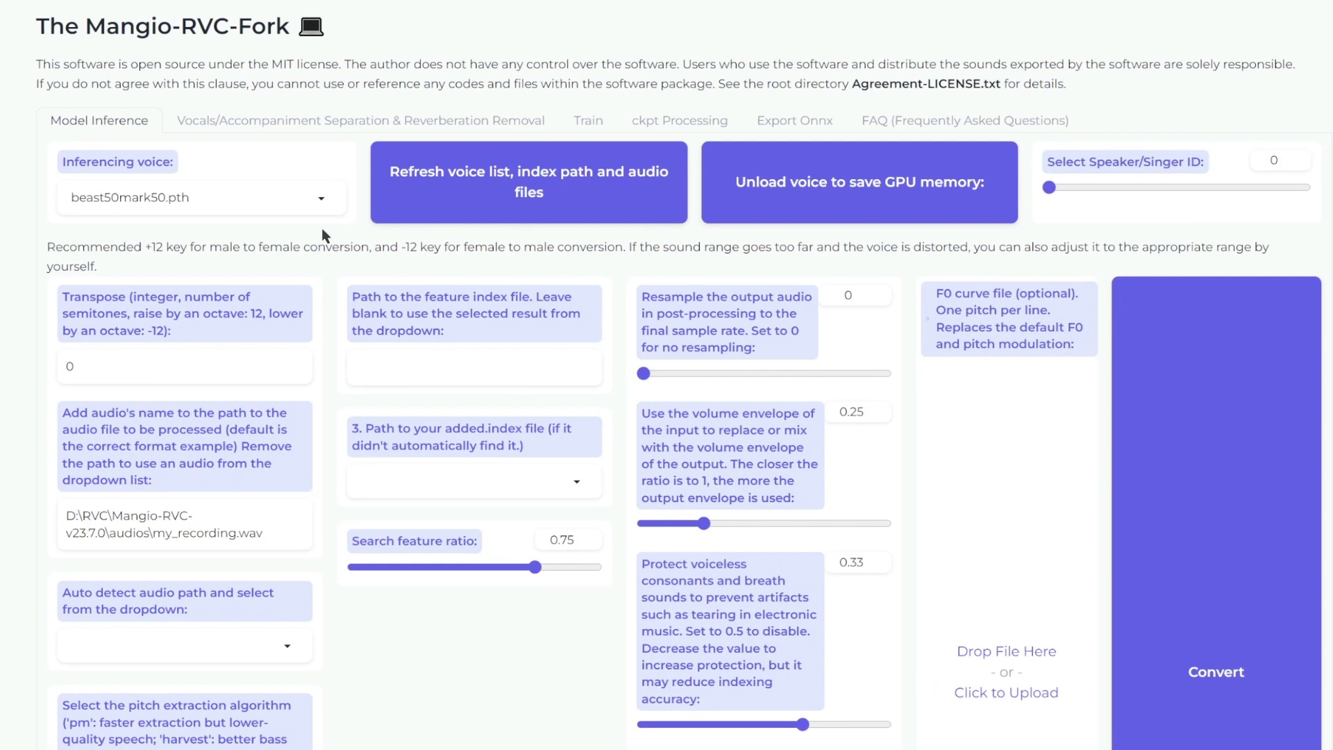
{"action": "left_click", "coordinate": [327, 201]}
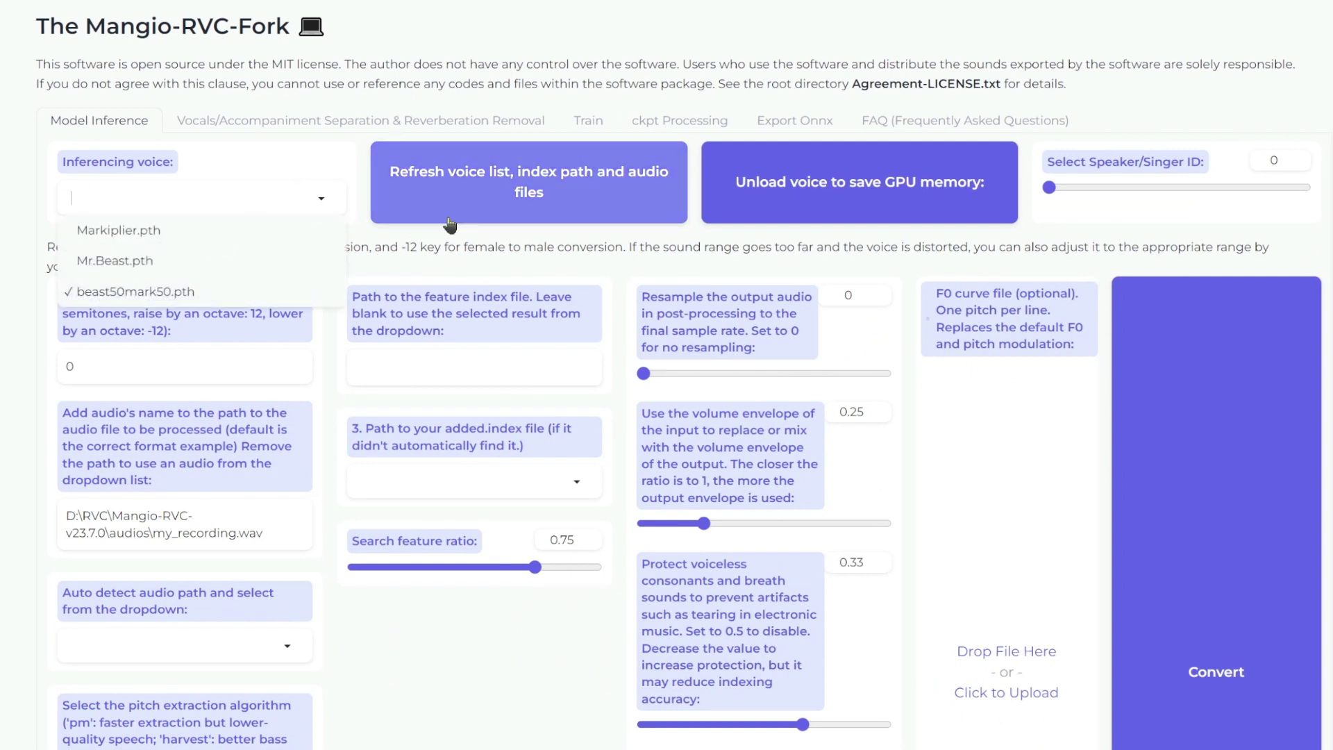
{"action": "left_click", "coordinate": [478, 187]}
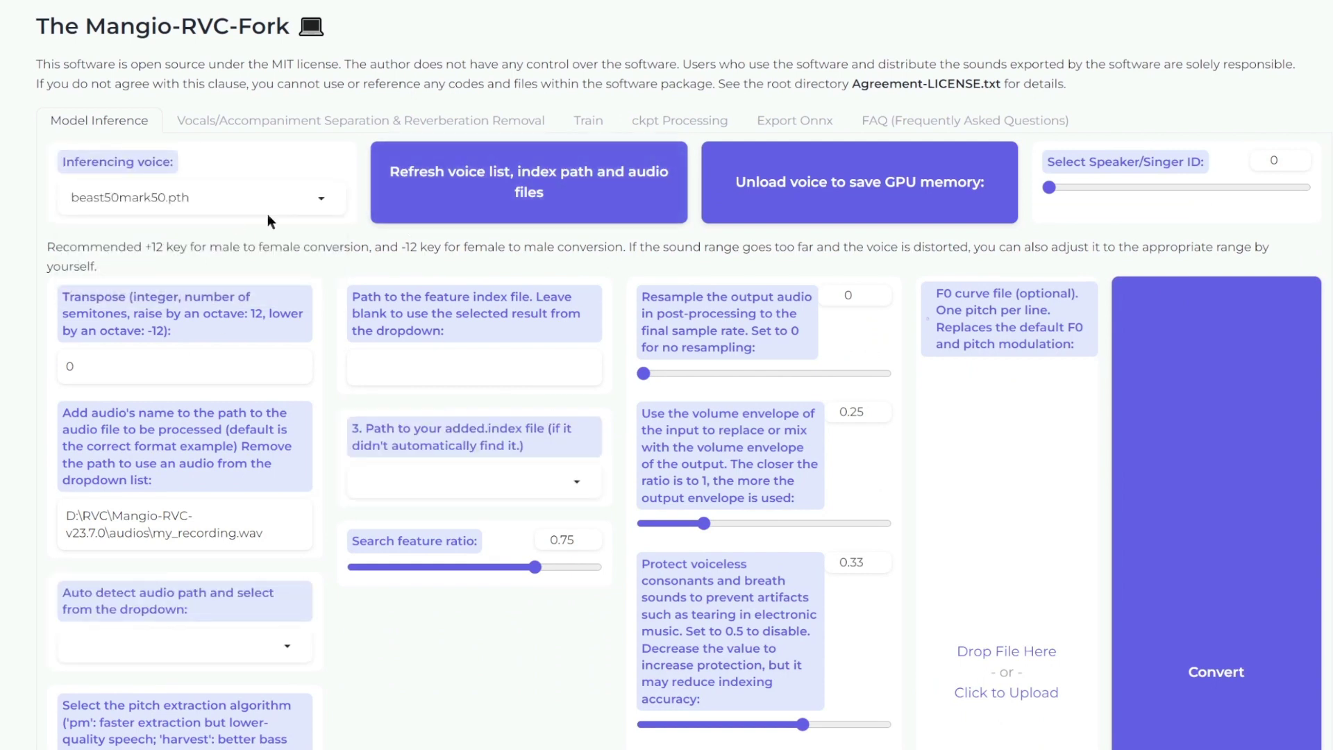
{"action": "left_click", "coordinate": [322, 202]}
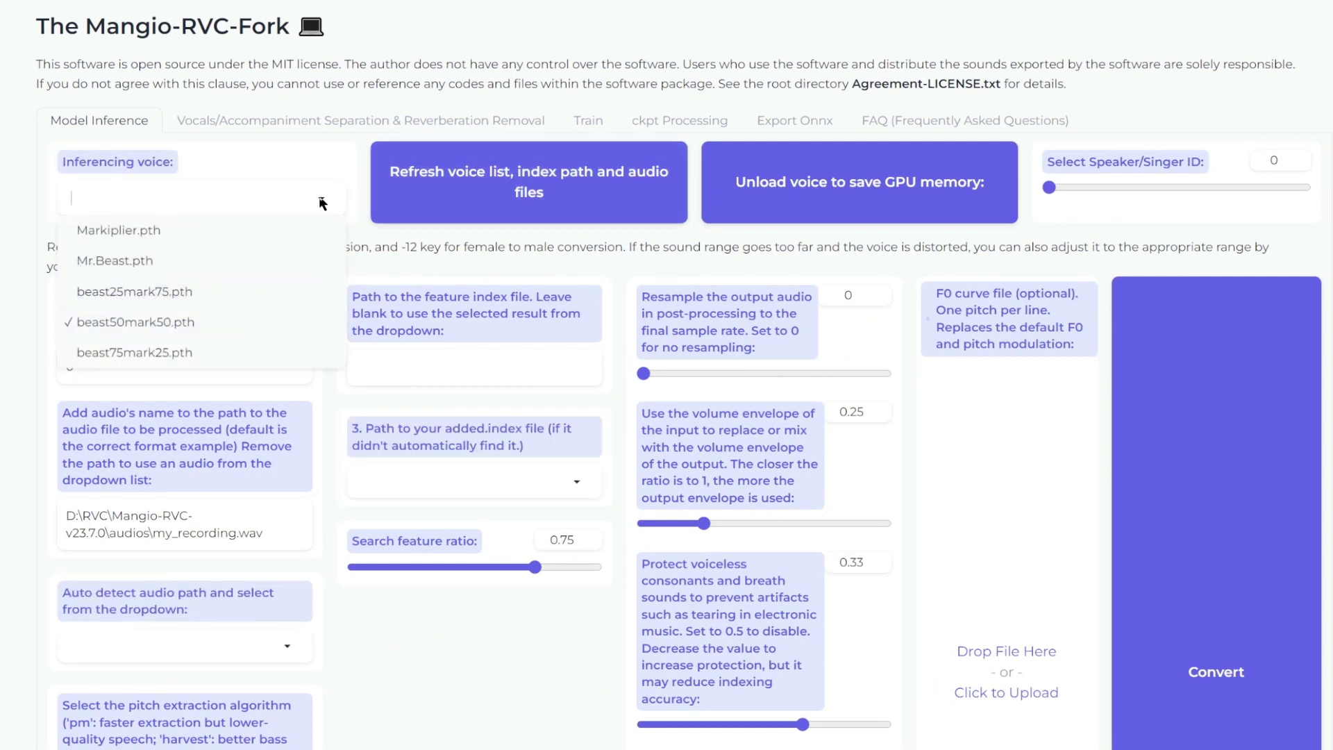
{"action": "left_click", "coordinate": [130, 297]}
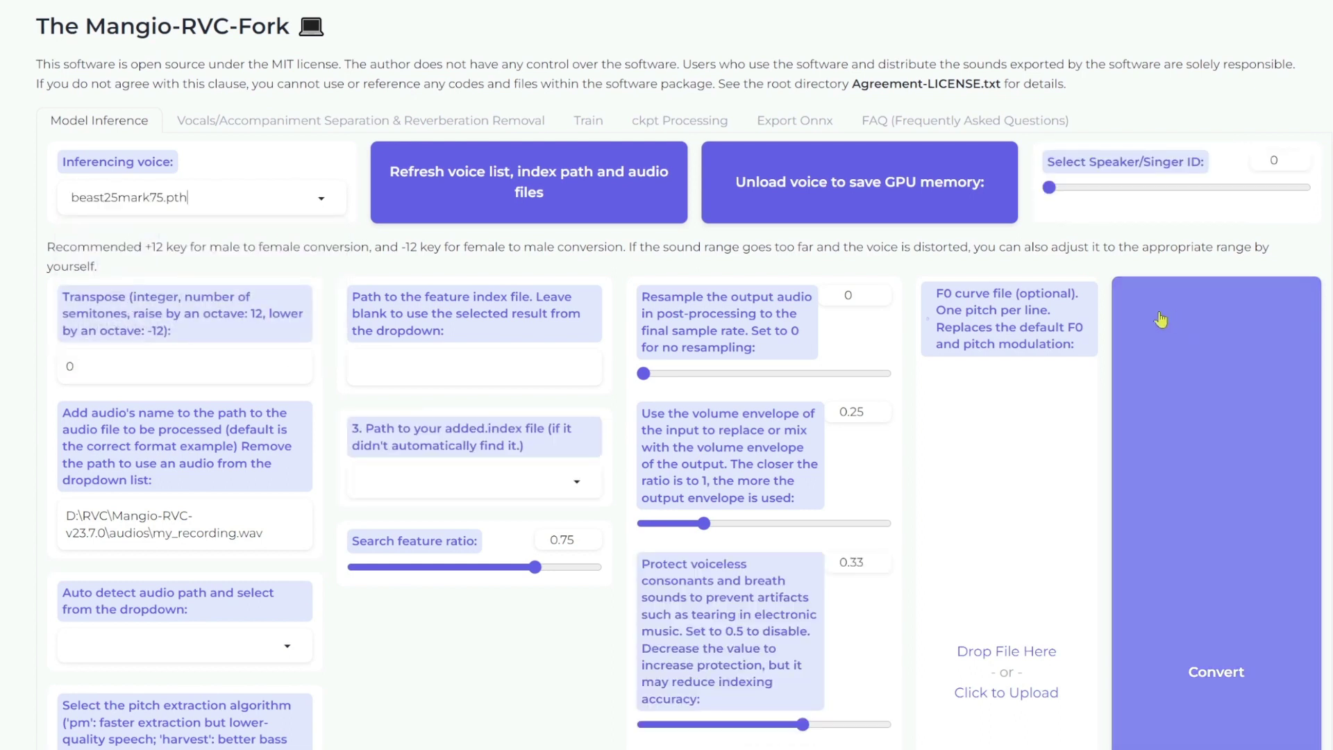
Convert my_recording.wav with the 25/75 fused voice and play the exported audio.
{"action": "scroll", "coordinate": [1167, 333], "scroll_direction": "down", "scroll_amount": 4}
{"action": "left_click", "coordinate": [1172, 346]}
{"action": "scroll", "coordinate": [1172, 346], "scroll_direction": "down", "scroll_amount": 4}
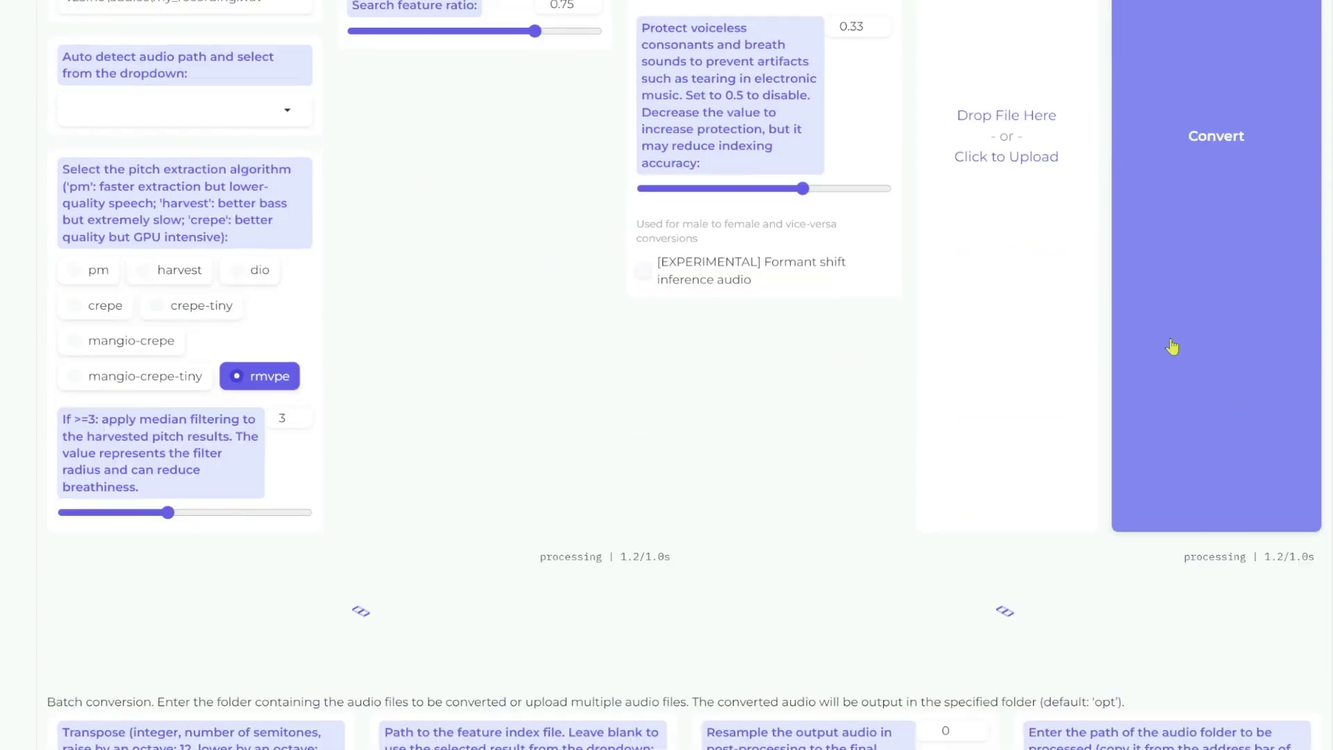
{"action": "left_click", "coordinate": [720, 600]}
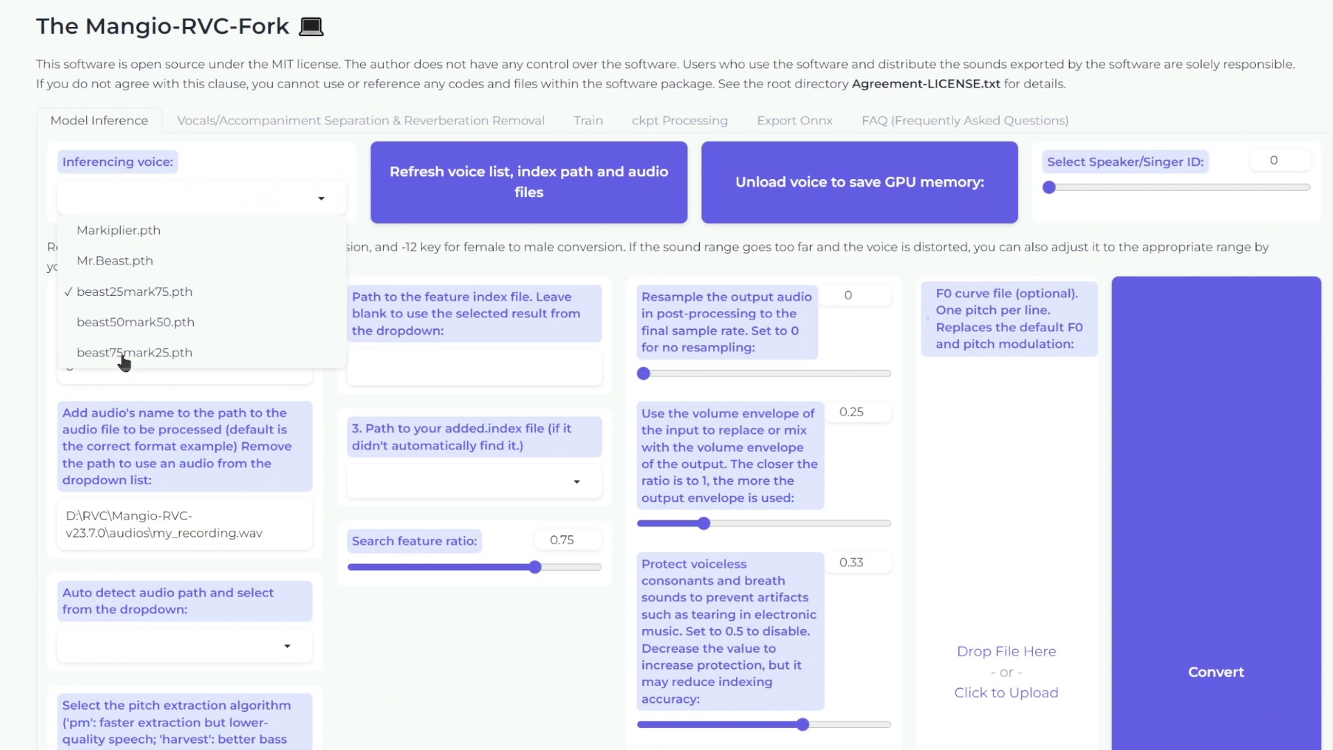
Load beast75mark25.pth, convert my_recording.wav, and play the 9-second result.
{"action": "left_click", "coordinate": [123, 356]}
{"action": "scroll", "coordinate": [1174, 338], "scroll_direction": "down", "scroll_amount": 8}
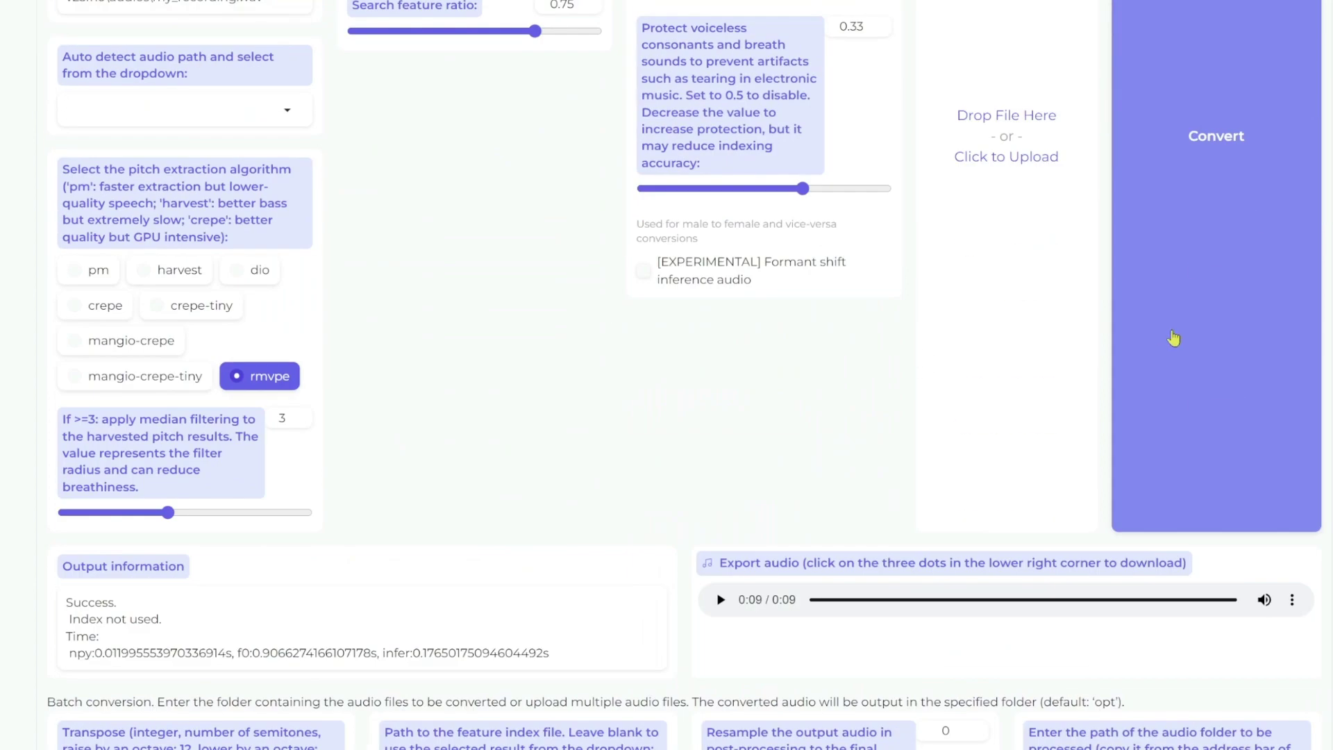
{"action": "left_click", "coordinate": [1174, 338]}
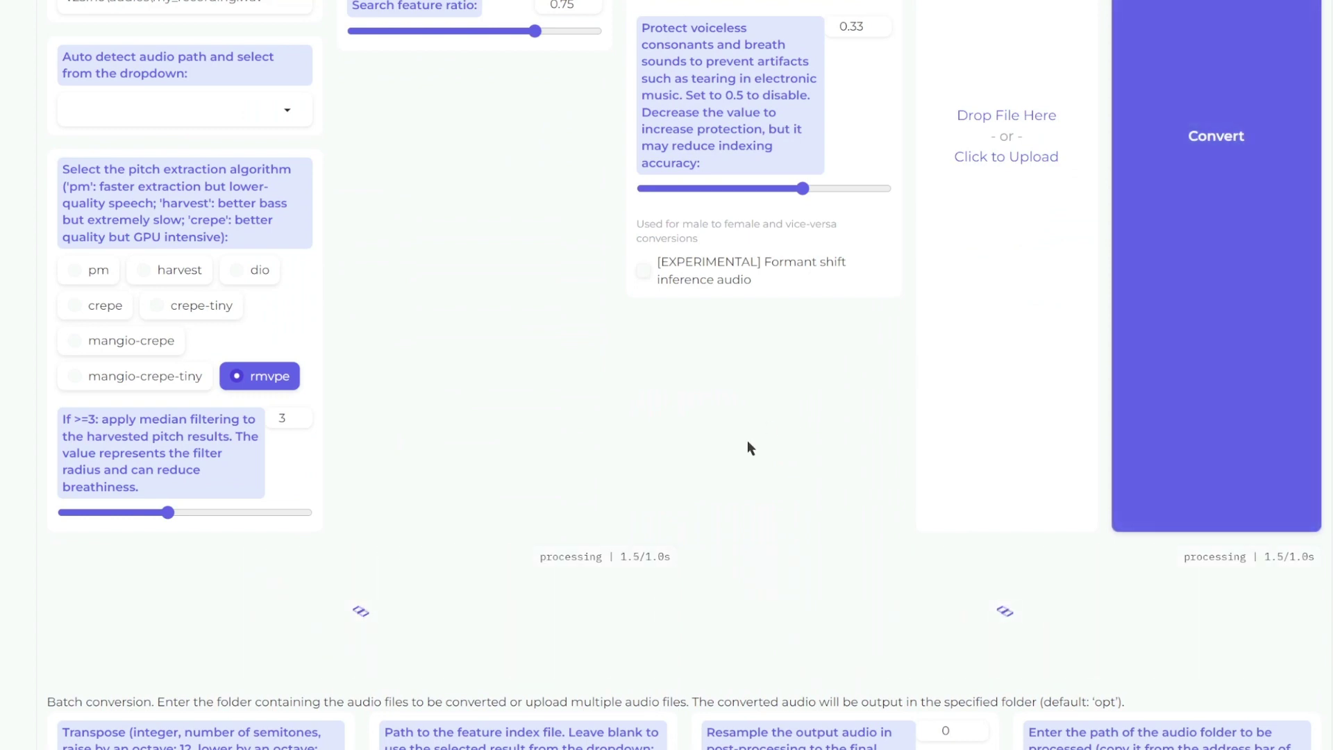
{"action": "left_click", "coordinate": [721, 602]}
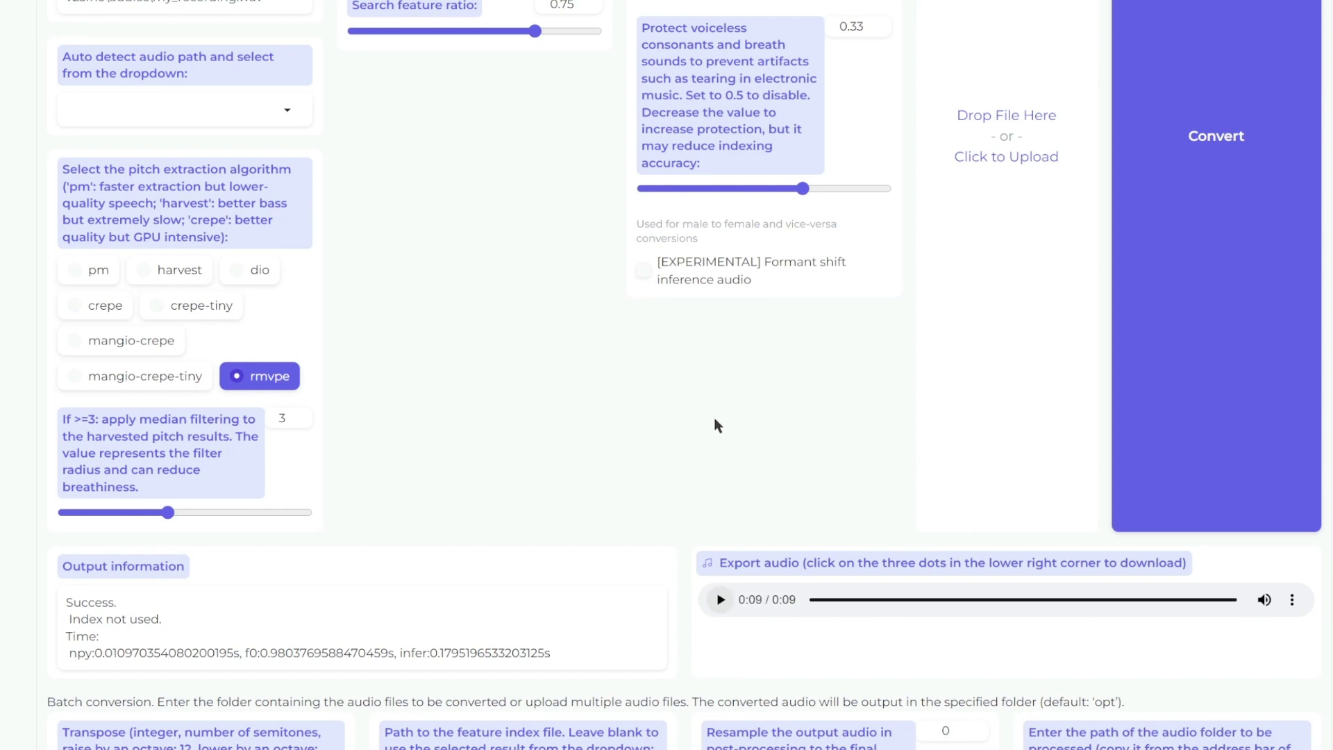
{"action": "scroll", "coordinate": [714, 418], "scroll_direction": "up", "scroll_amount": 8}
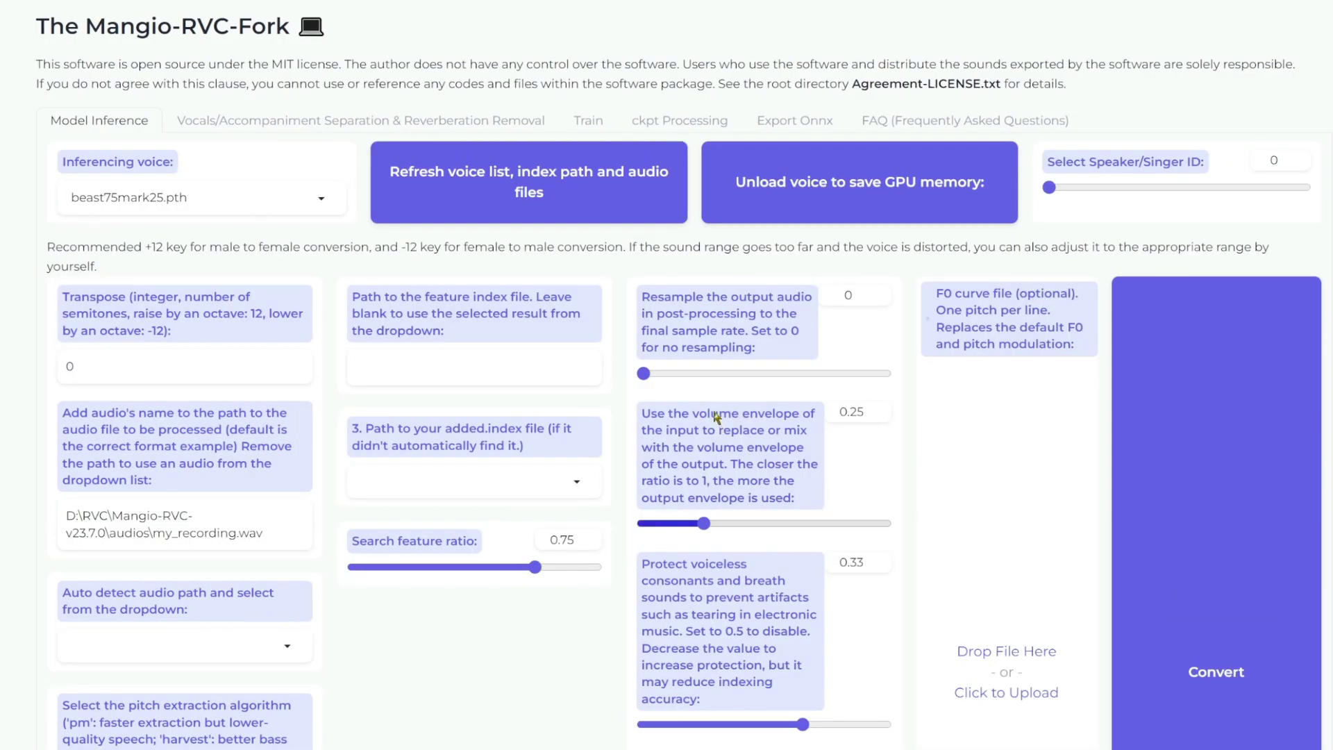